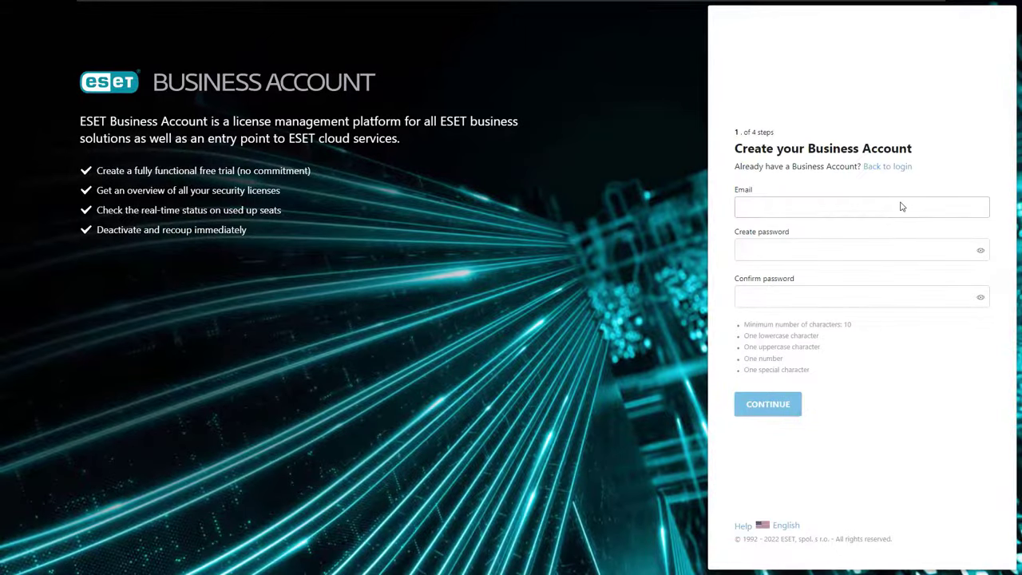
Enter the account e-mail, create and confirm a compliant password, and continue to step 2
{"action": "left_click", "coordinate": [901, 201]}
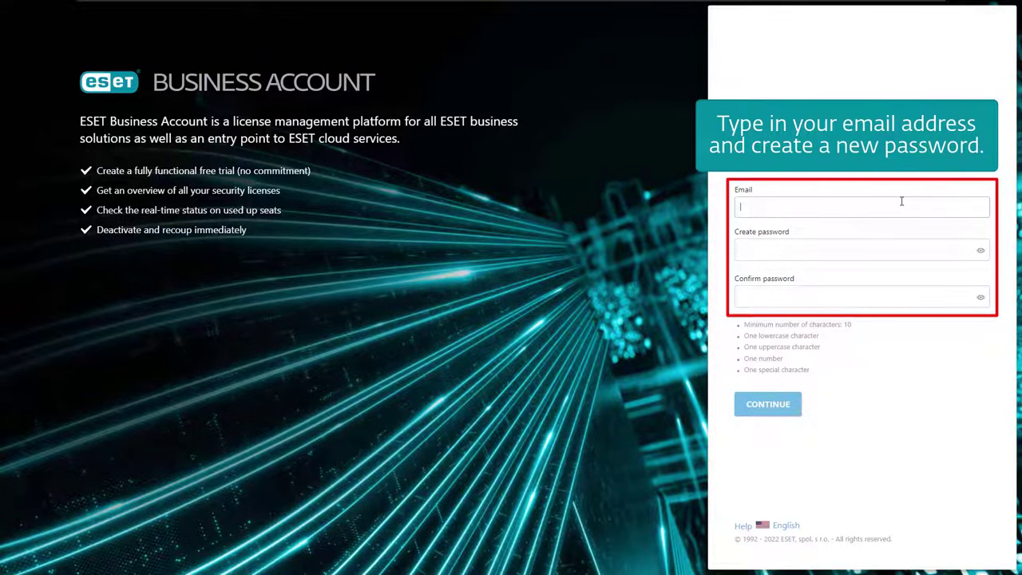
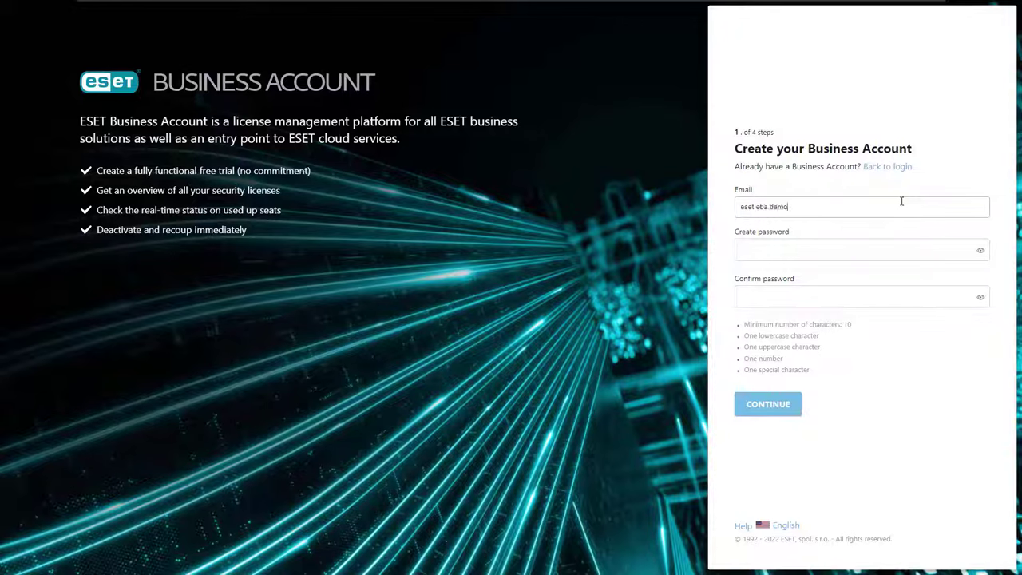
{"action": "key", "text": "Tab"}
{"action": "type", "text": "••••••••••"}
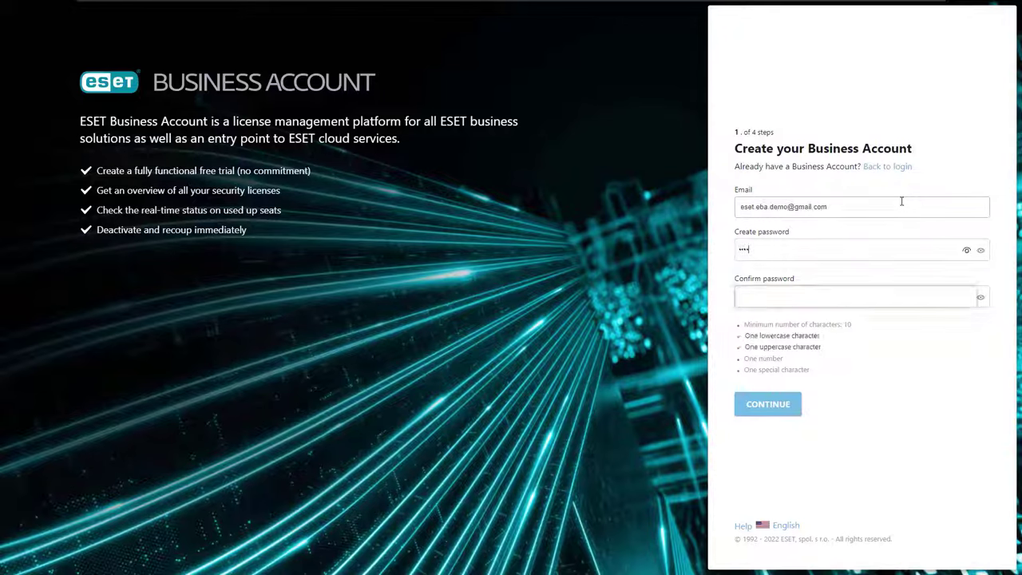
{"action": "key", "text": "Tab"}
{"action": "type", "text": "••••••••••"}
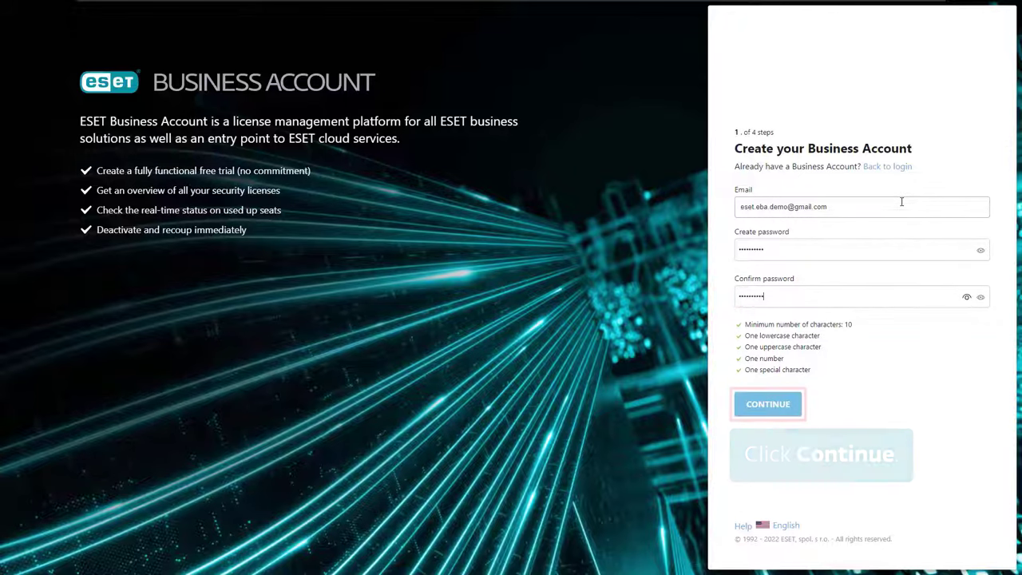
{"action": "left_click", "coordinate": [784, 406]}
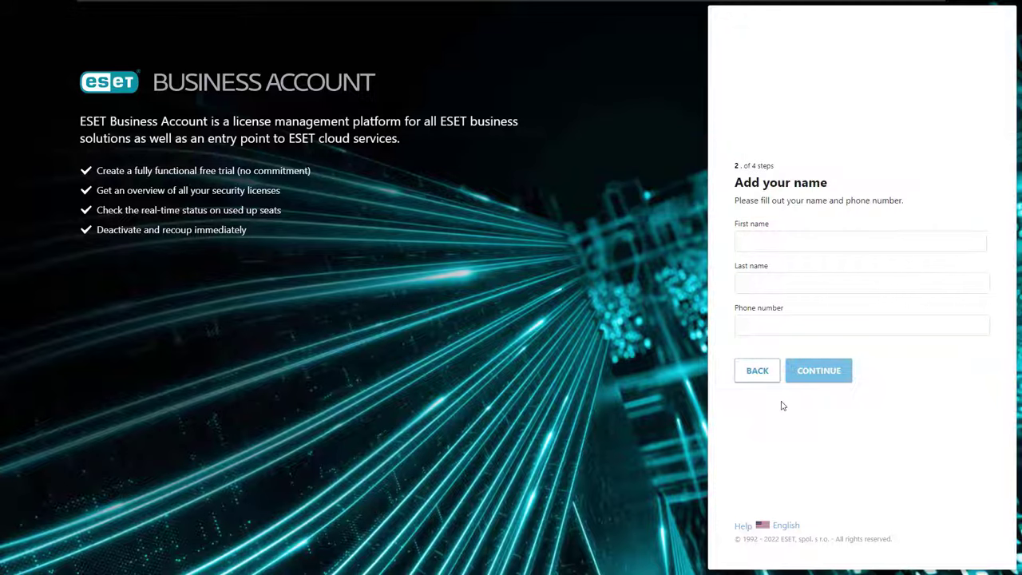
Enter the contact's first name, last name and phone number, then set company name 'ESET'
{"action": "left_click", "coordinate": [765, 245]}
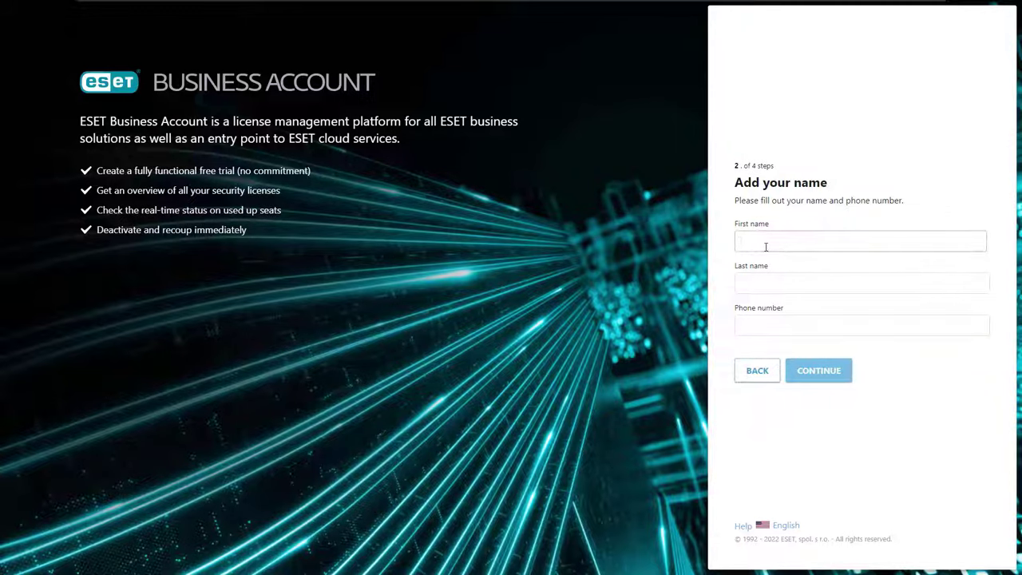
{"action": "type", "text": "Bob"}
{"action": "key", "text": "Tab"}
{"action": "type", "text": "Smith"}
{"action": "key", "text": "Tab"}
{"action": "type", "text": "5551234"}
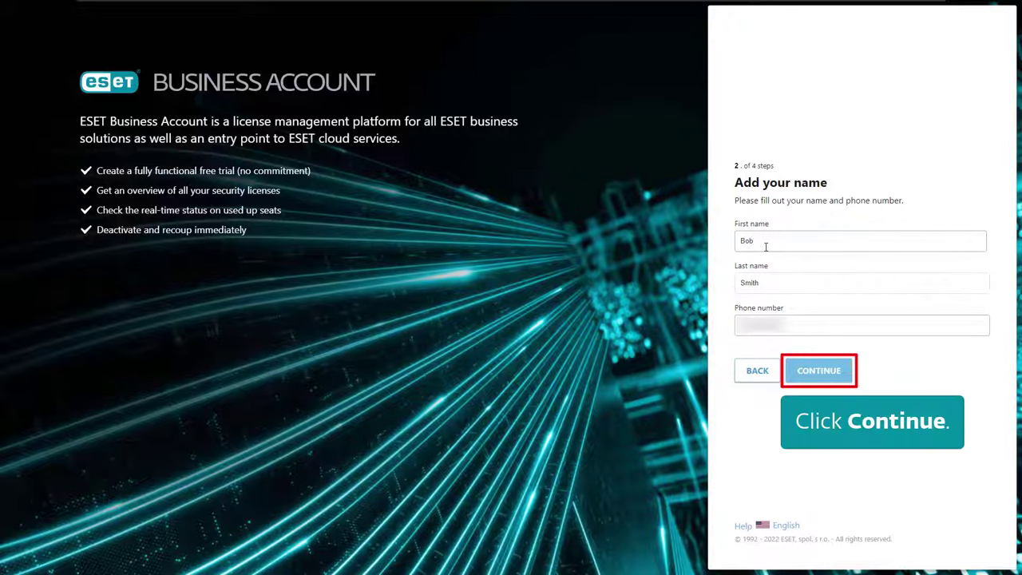
{"action": "left_click", "coordinate": [820, 376]}
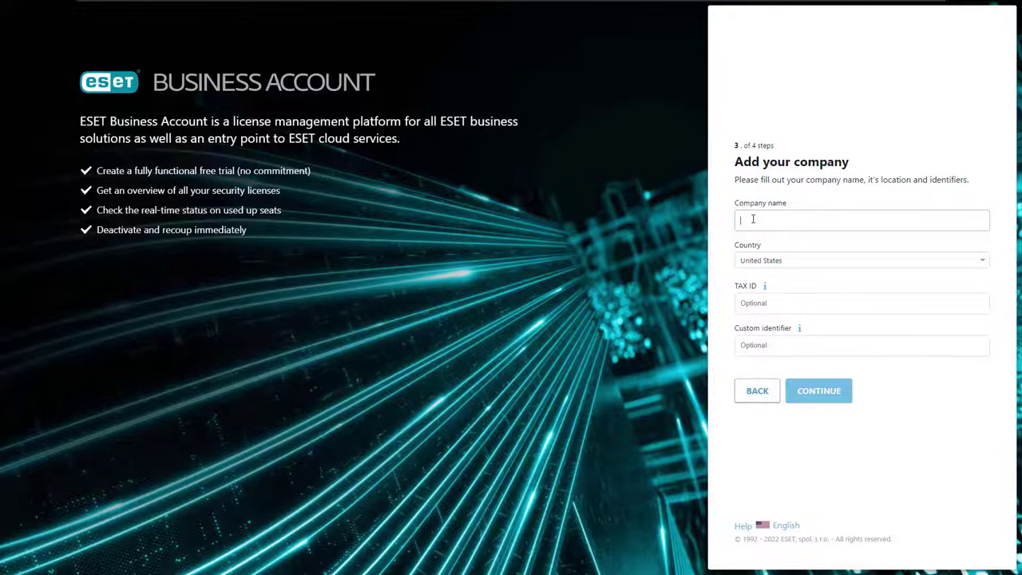
{"action": "type", "text": "ESET"}
{"action": "left_click", "coordinate": [831, 396]}
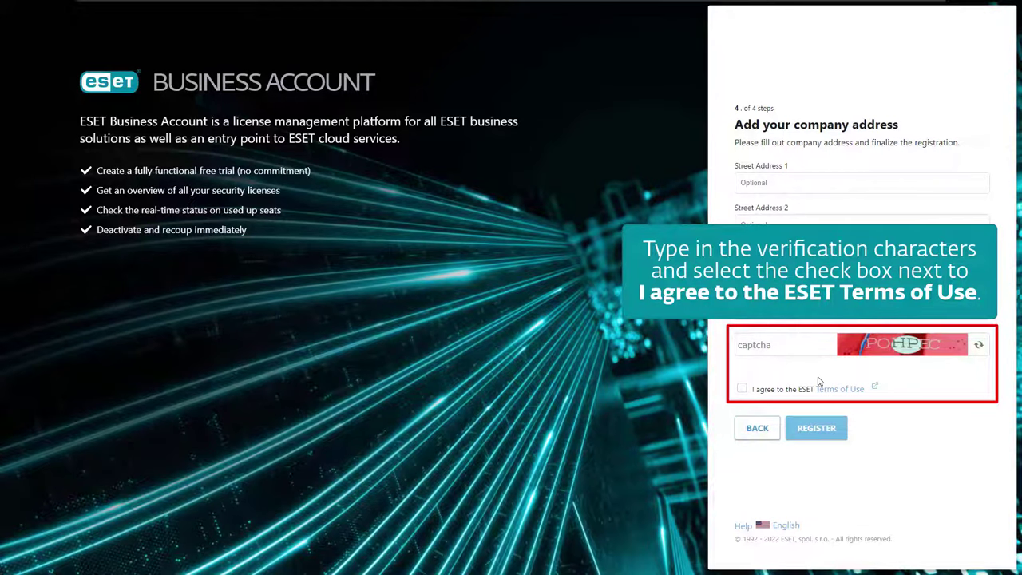
Enter the captcha characters, accept the ESET Terms of Use, and register the account
{"action": "left_click", "coordinate": [811, 347]}
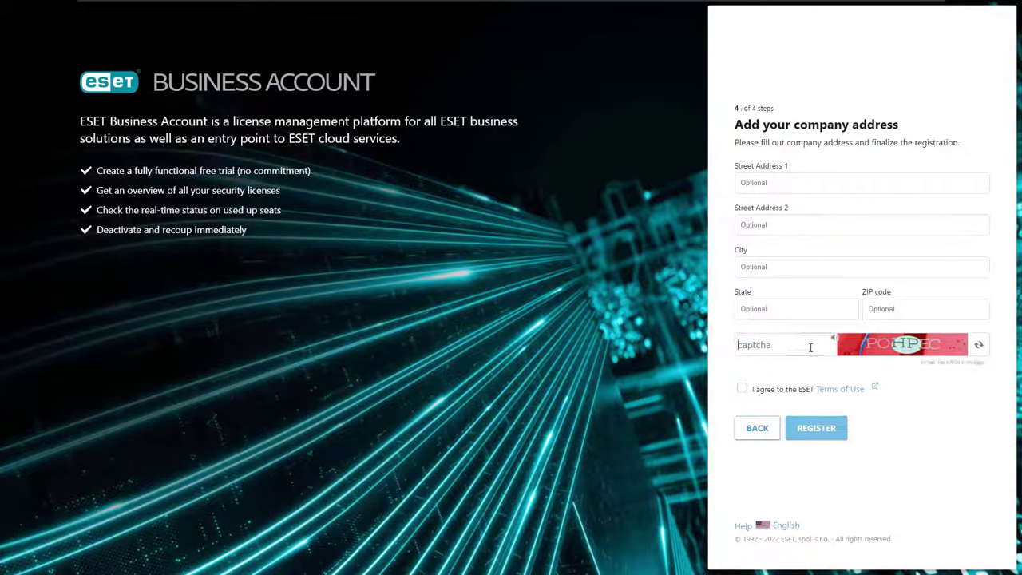
{"action": "type", "text": "POHPEC"}
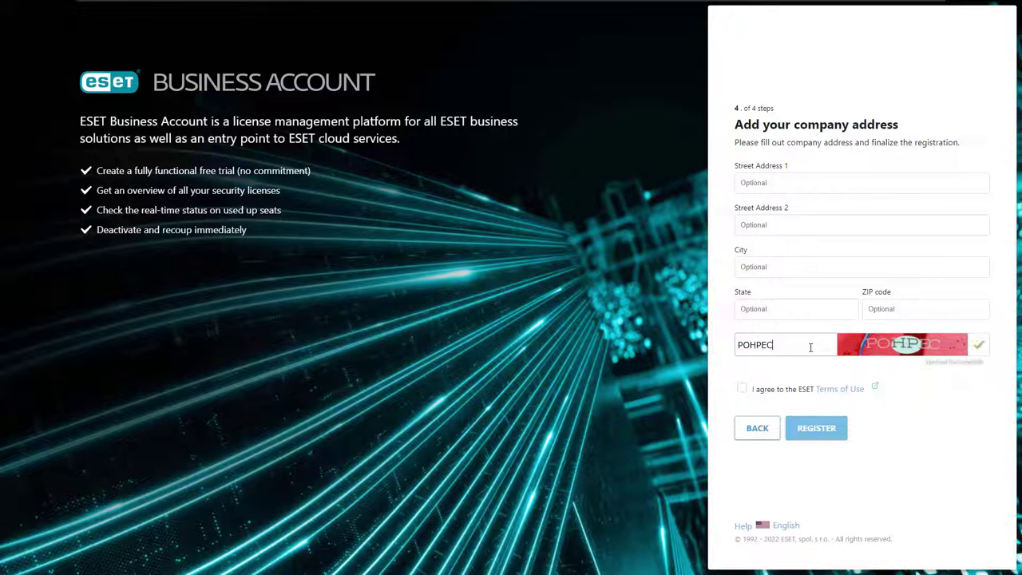
{"action": "left_click", "coordinate": [740, 390]}
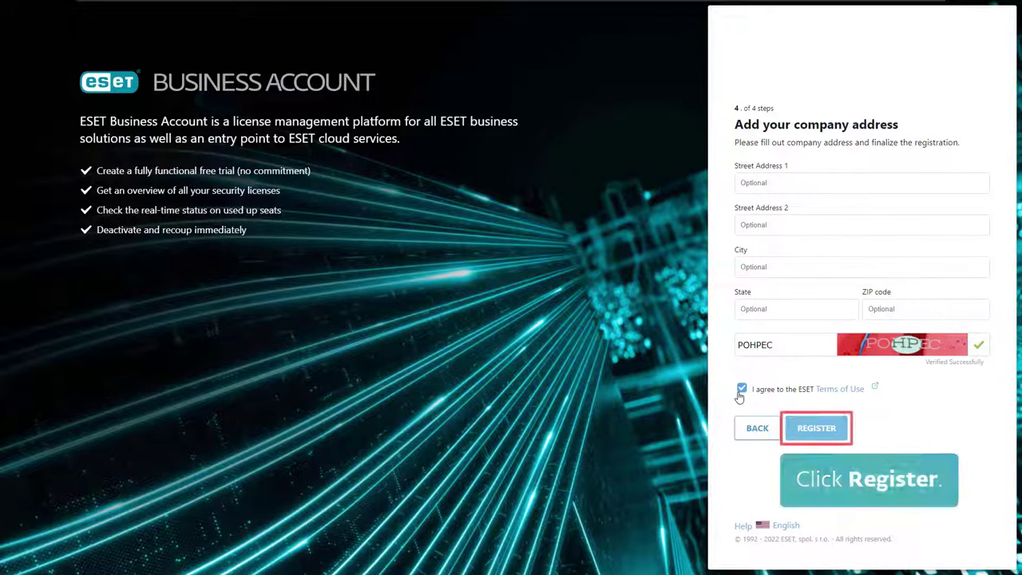
{"action": "left_click", "coordinate": [815, 429]}
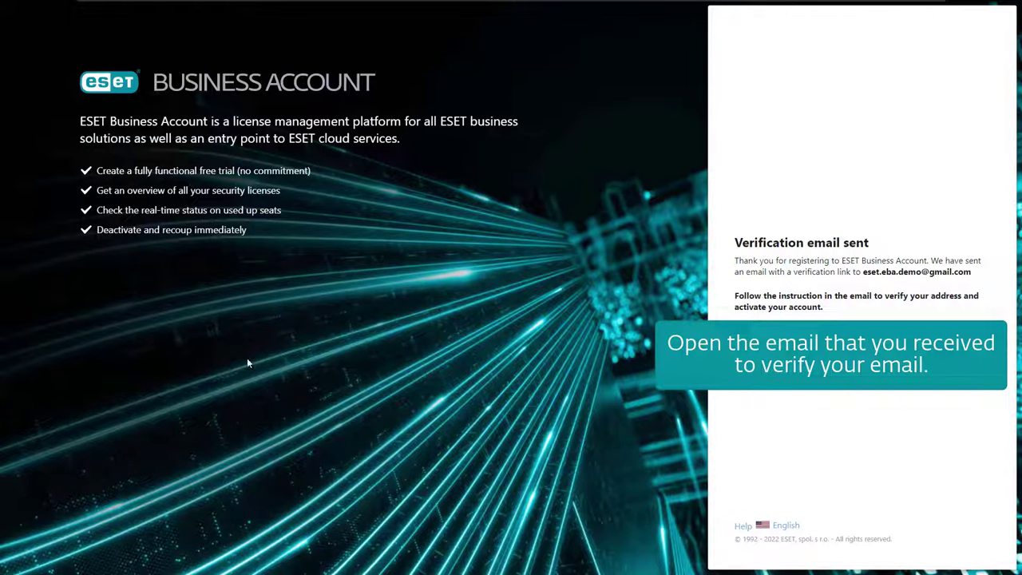
Open the 'ESET BUSINESS ACCOUNT - Account activation' email in Gmail and follow its verification link
{"action": "mouse_move", "coordinate": [29, 3]}
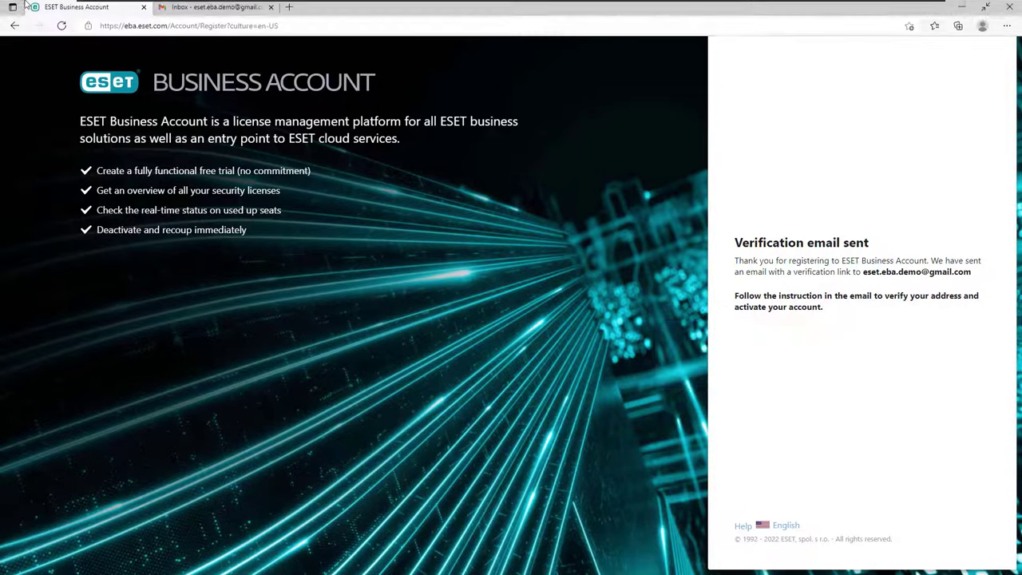
{"action": "left_click", "coordinate": [205, 9]}
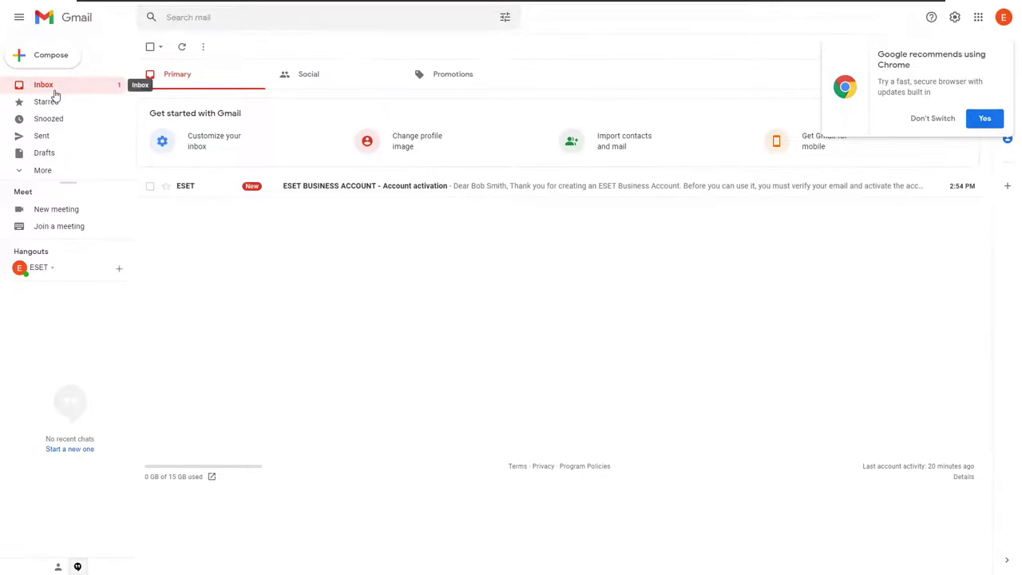
{"action": "left_click", "coordinate": [305, 191]}
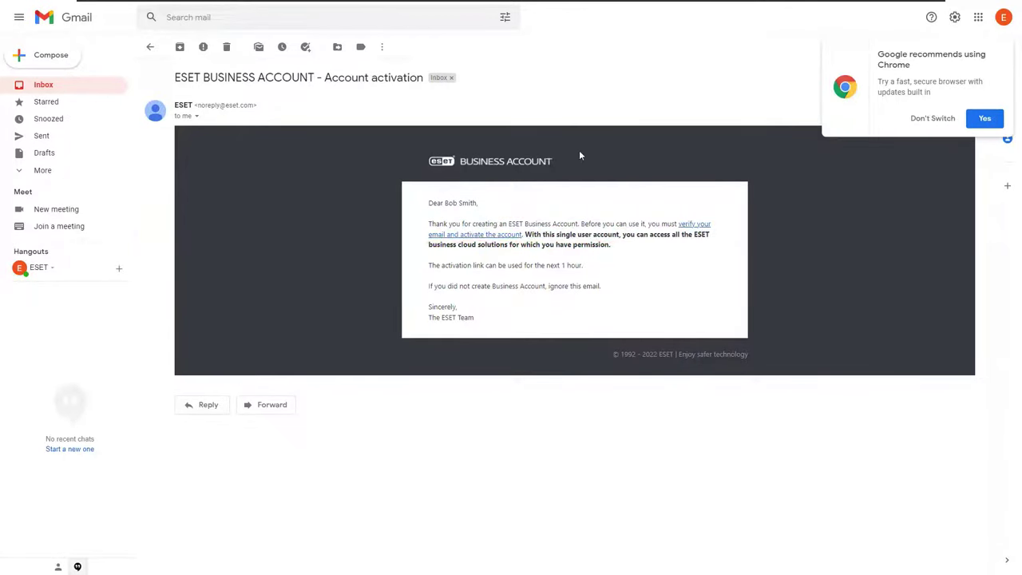
{"action": "left_click", "coordinate": [707, 228]}
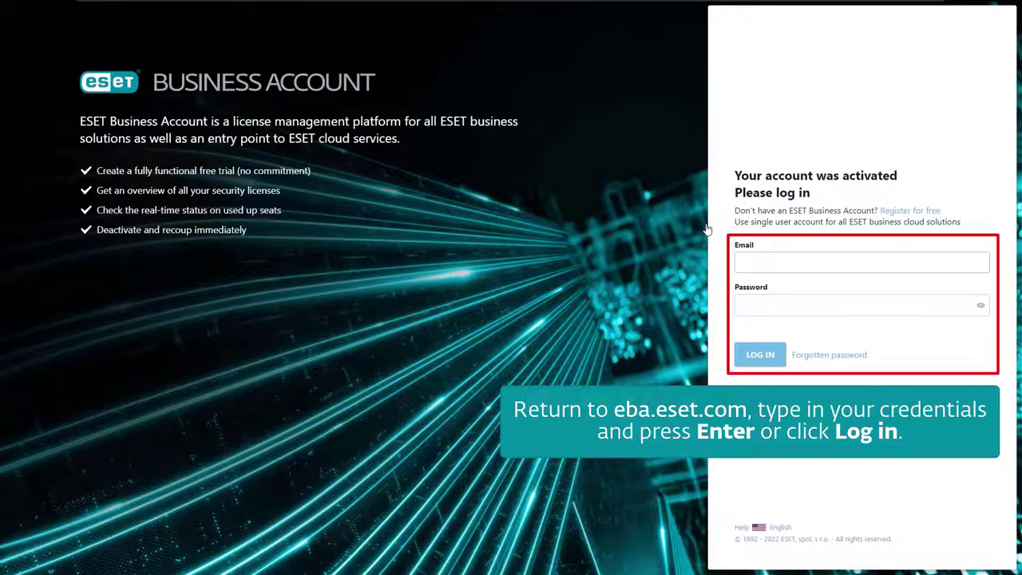
Log in with the account e-mail and password, then start adding the first license
{"action": "left_click", "coordinate": [736, 263]}
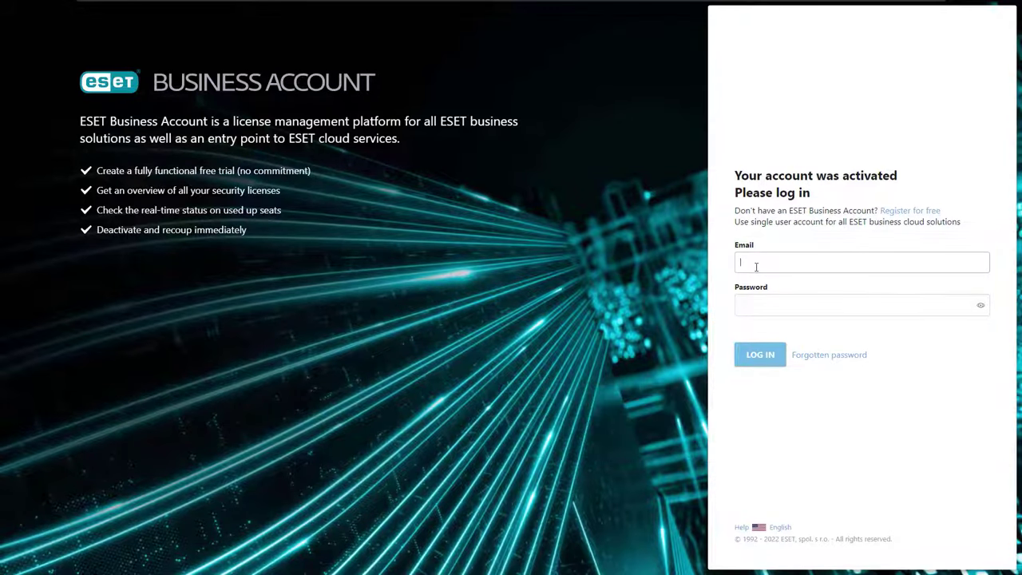
{"action": "key", "text": "Tab"}
{"action": "type", "text": "••••••••••"}
{"action": "key", "text": "Return"}
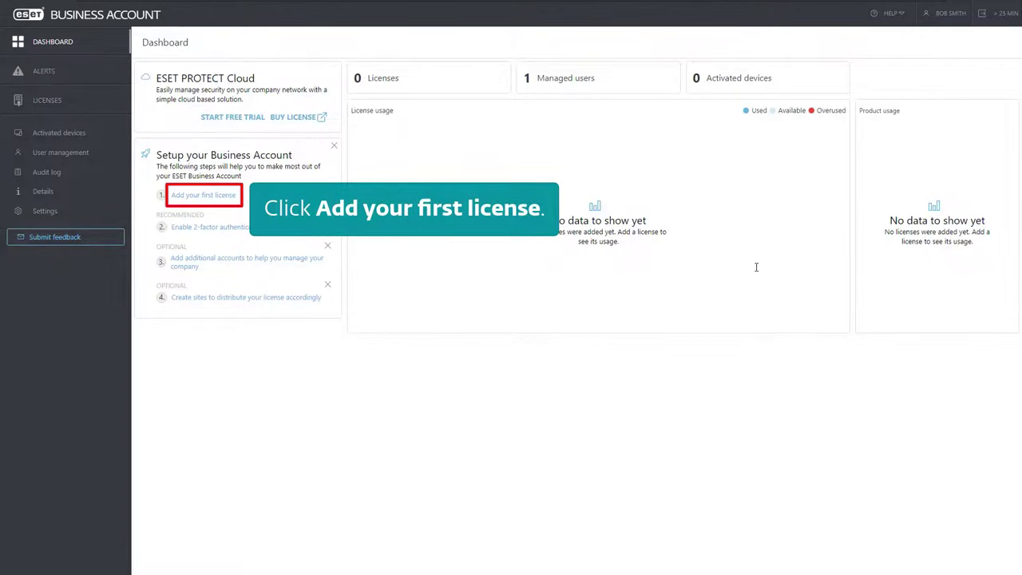
{"action": "left_click", "coordinate": [228, 198]}
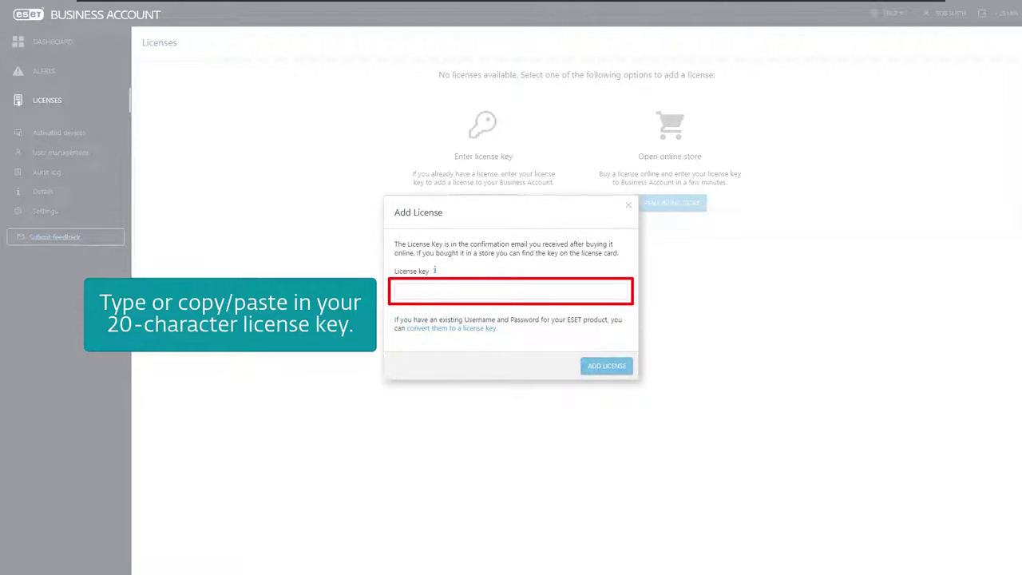
Paste the license key, accept the Terms of Use, verify it, and close the confirmation window
{"action": "left_click", "coordinate": [519, 298]}
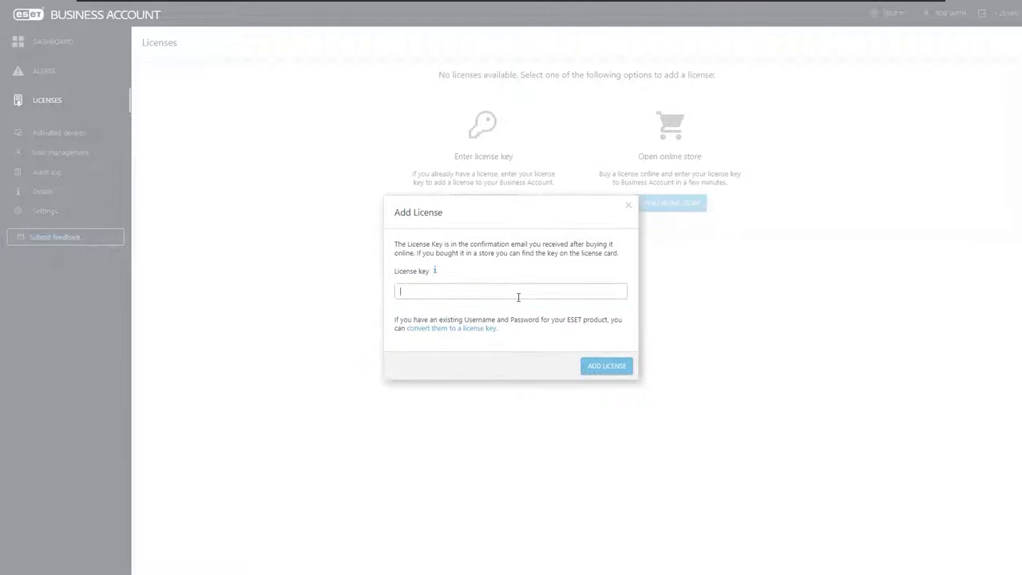
{"action": "key", "text": "ctrl+v"}
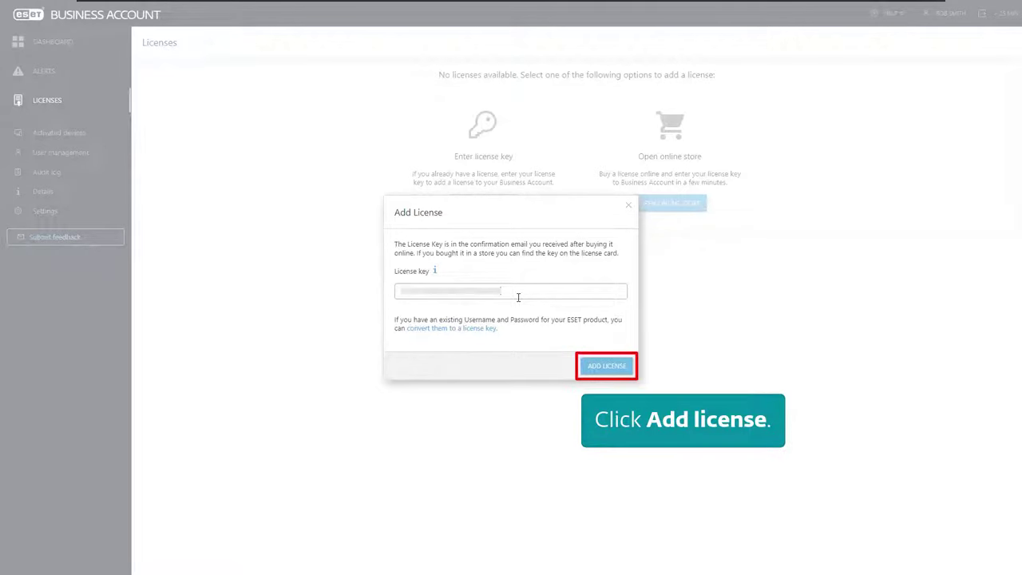
{"action": "left_click", "coordinate": [599, 369]}
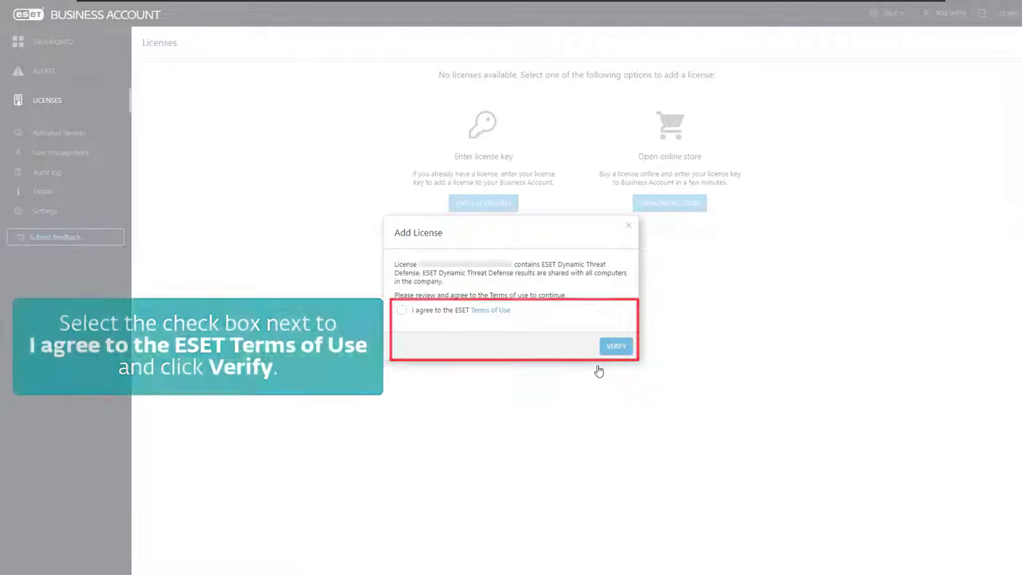
{"action": "left_click", "coordinate": [401, 311]}
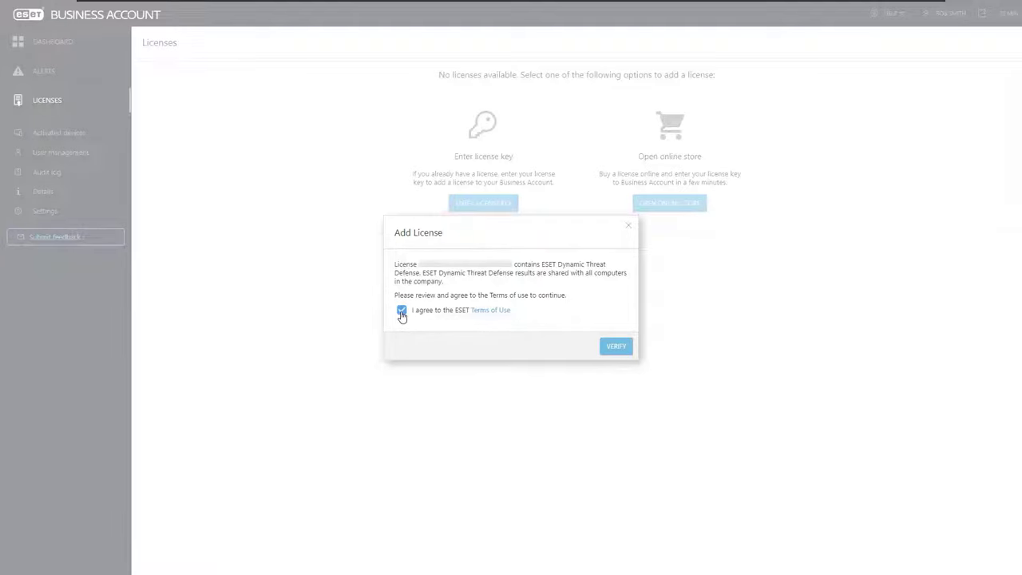
{"action": "left_click", "coordinate": [624, 351]}
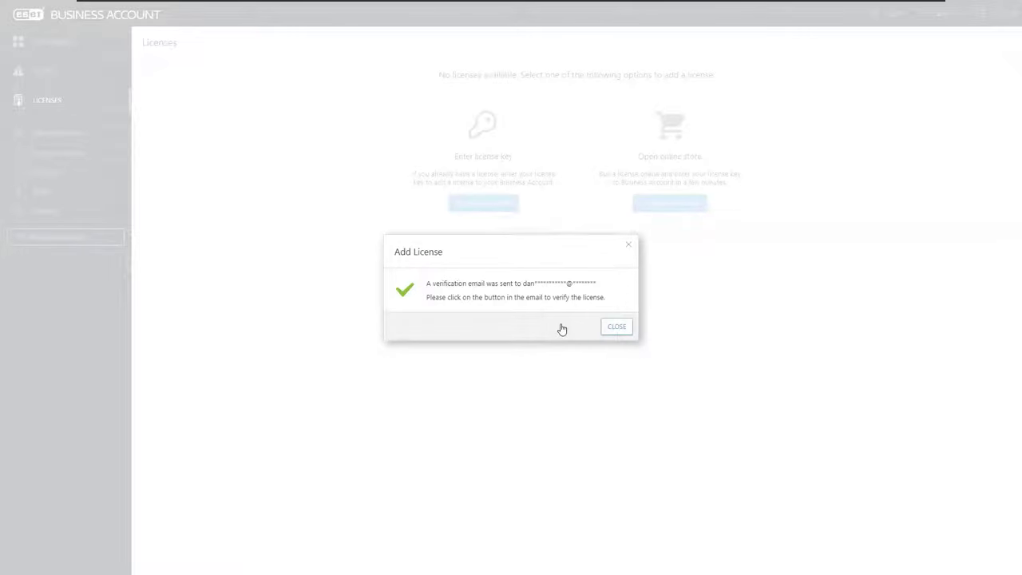
{"action": "left_click", "coordinate": [627, 332]}
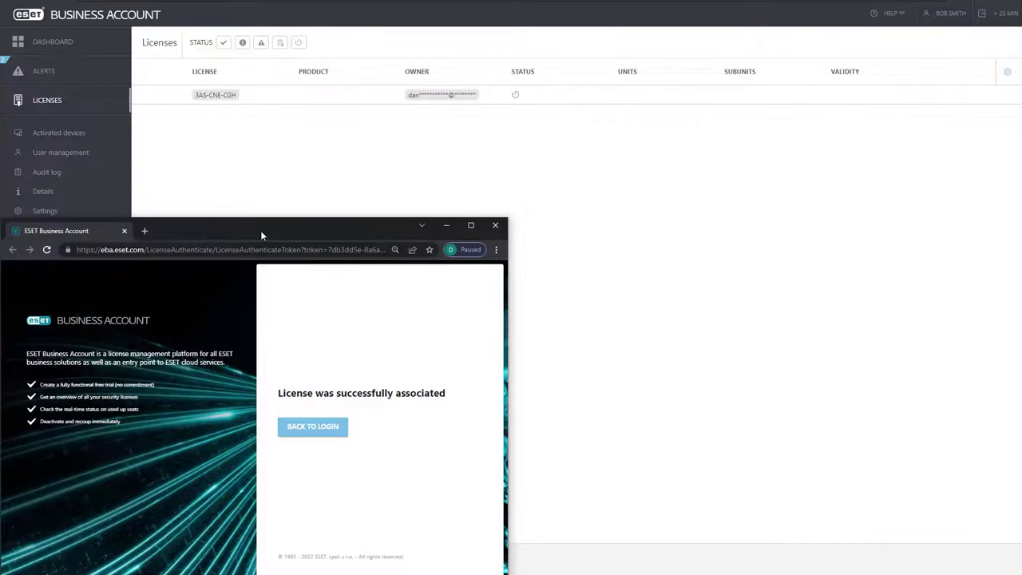
{"action": "key", "text": "ctrl+w"}
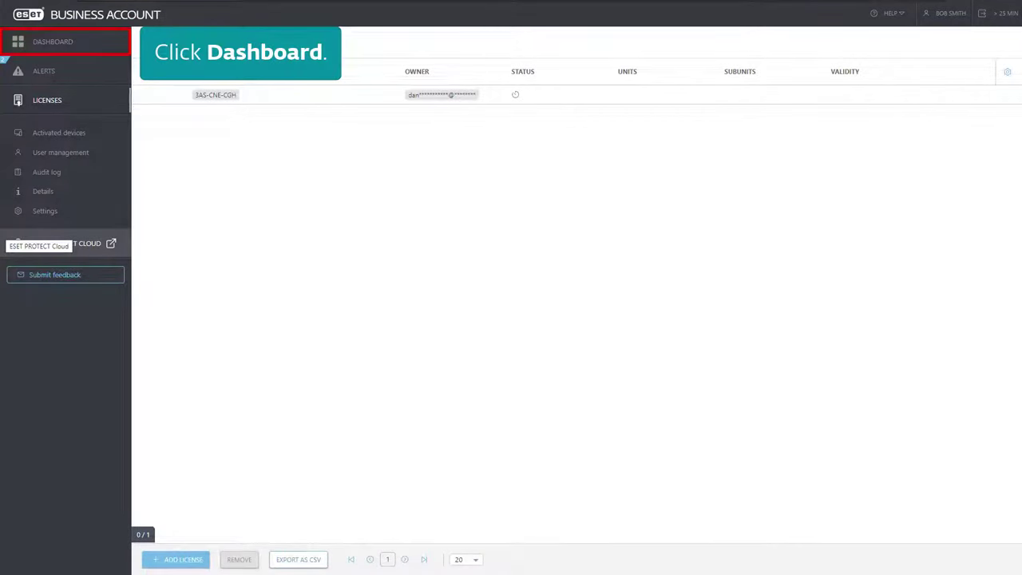
Enable two-factor authentication from the dashboard using the account password, then log out
{"action": "left_click", "coordinate": [57, 48]}
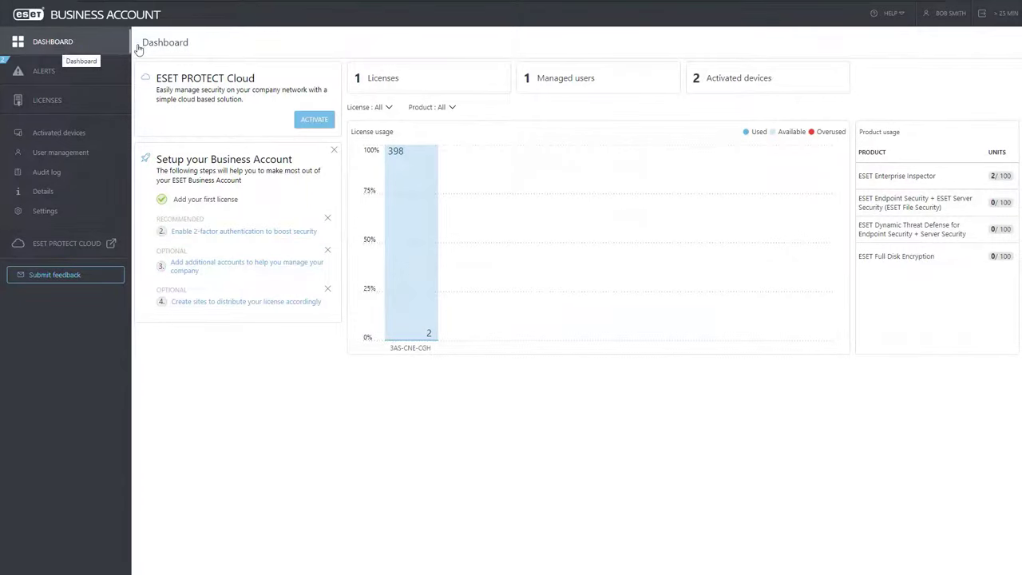
{"action": "left_click", "coordinate": [282, 232]}
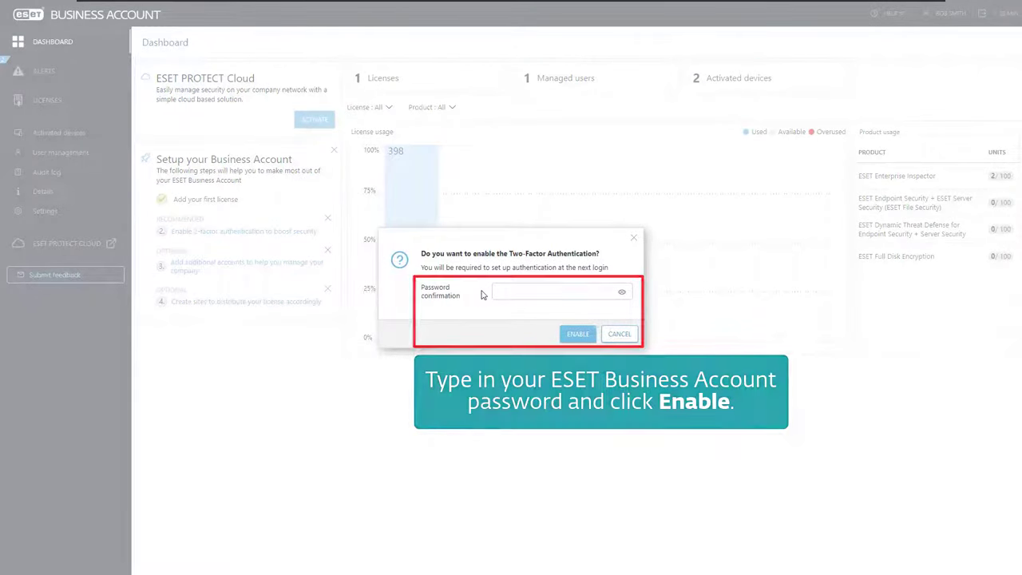
{"action": "left_click", "coordinate": [516, 295]}
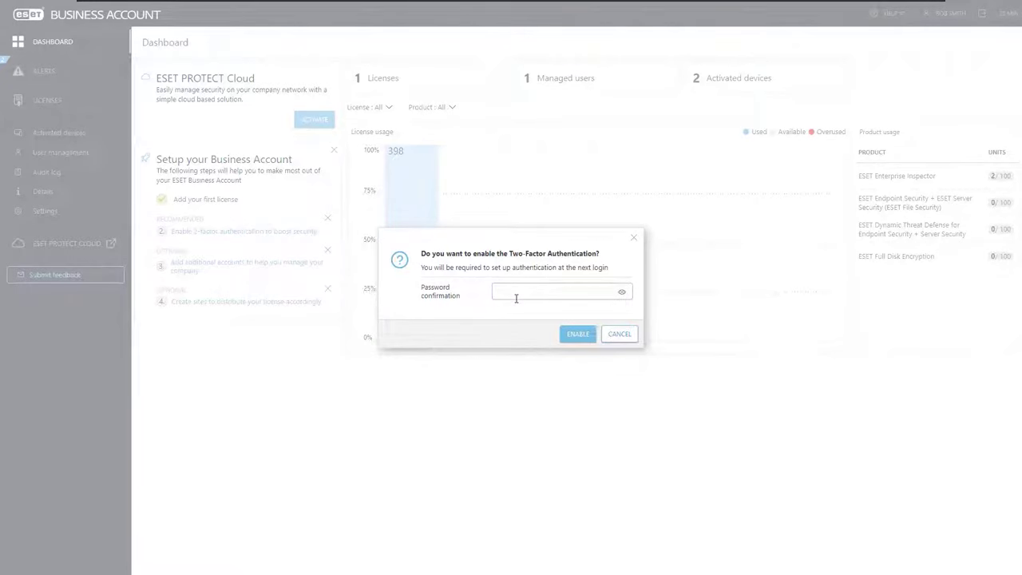
{"action": "type", "text": "•••"}
{"action": "type", "text": "•••••"}
{"action": "left_click", "coordinate": [580, 335]}
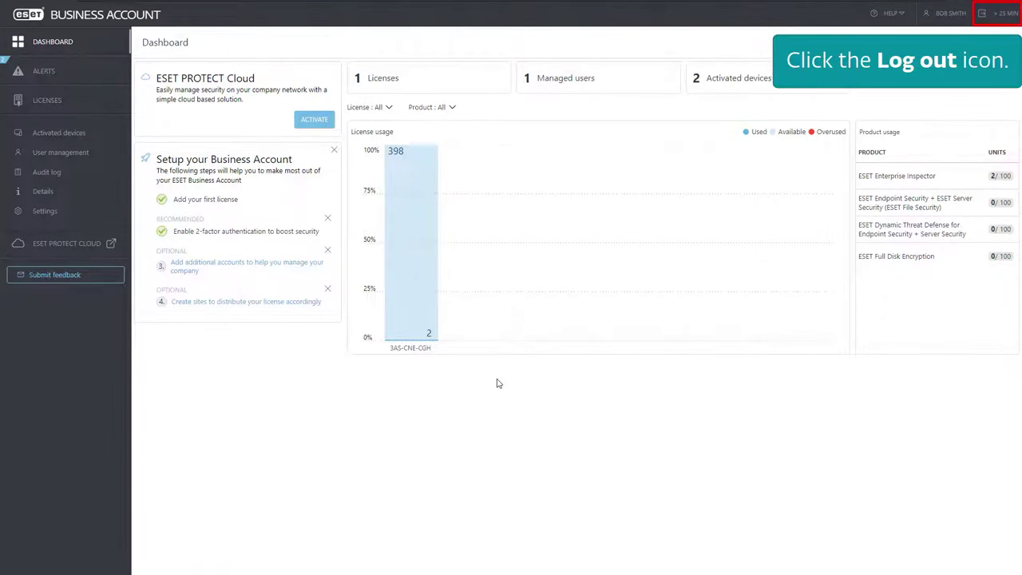
{"action": "left_click", "coordinate": [997, 14]}
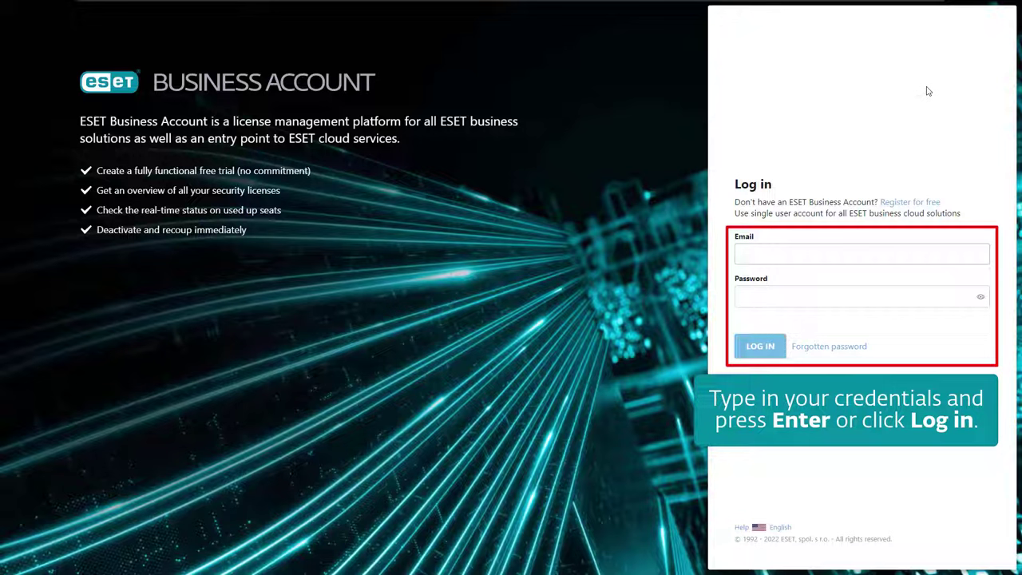
Sign back in with the account e-mail and password
{"action": "left_click", "coordinate": [744, 257]}
{"action": "key", "text": "Tab"}
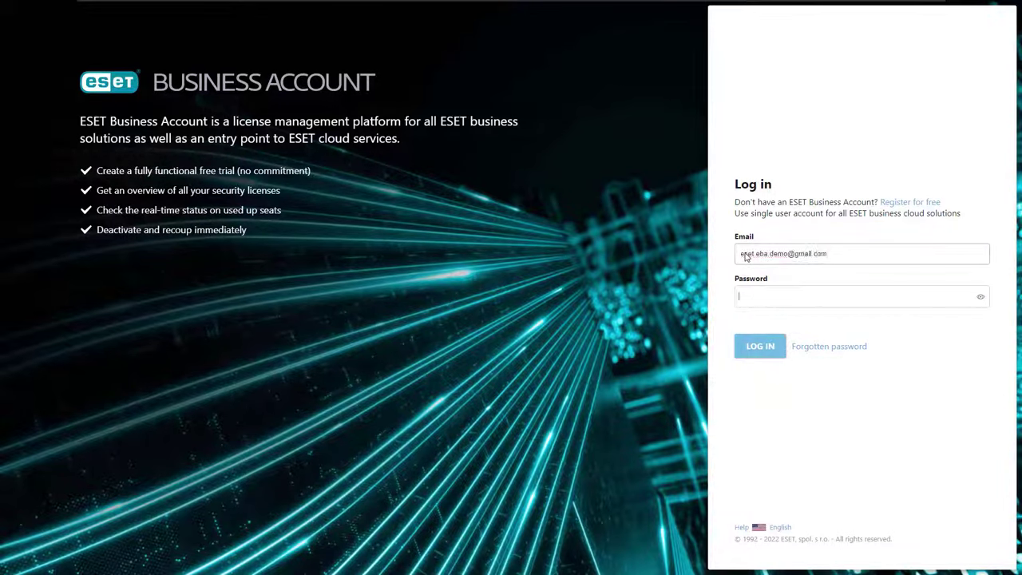
{"action": "type", "text": "••••••••••"}
{"action": "key", "text": "Return"}
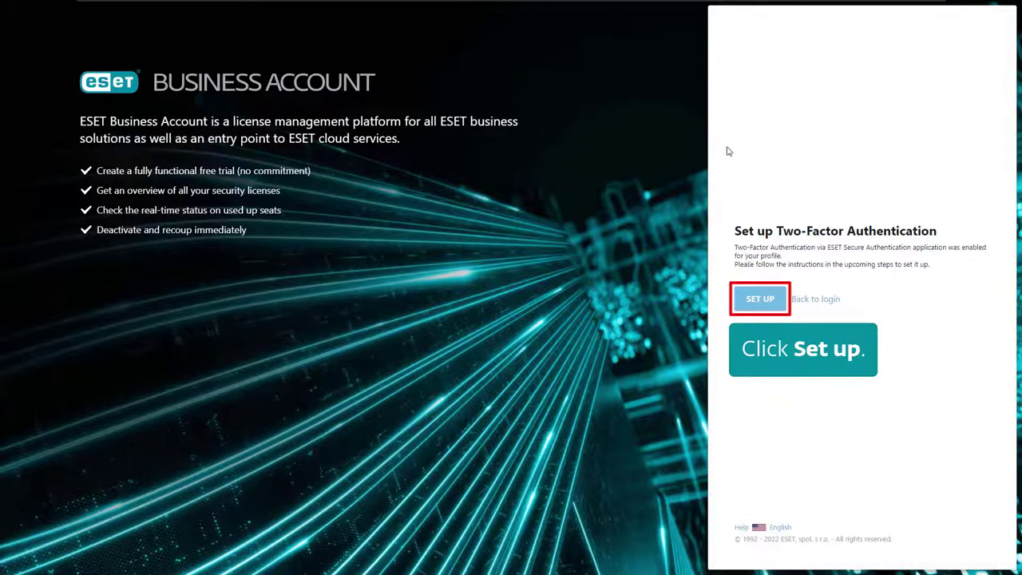
Set up two-factor authentication with the QR code and a one-time password, then return to the dashboard
{"action": "left_click", "coordinate": [760, 300]}
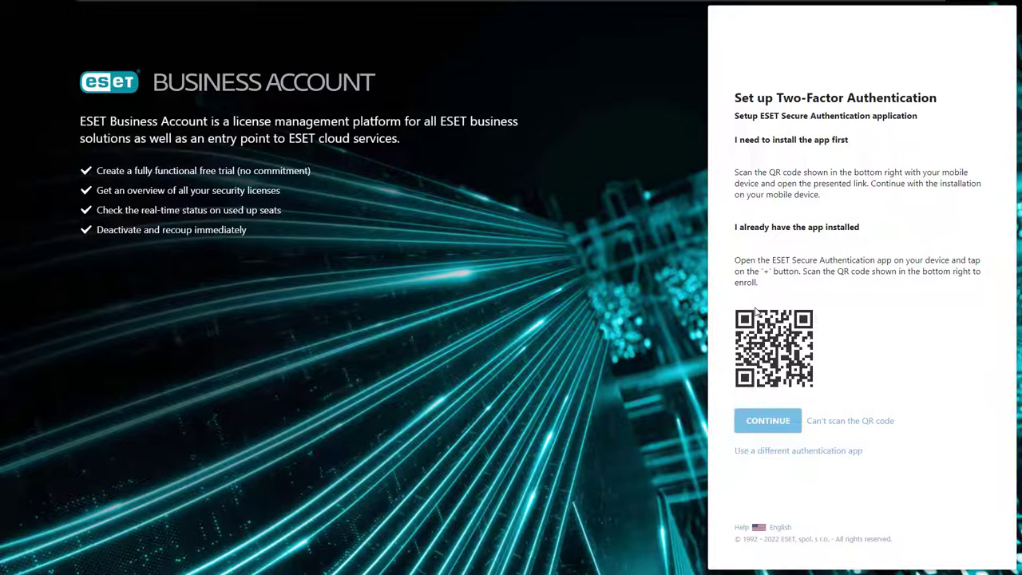
{"action": "key", "text": "Return"}
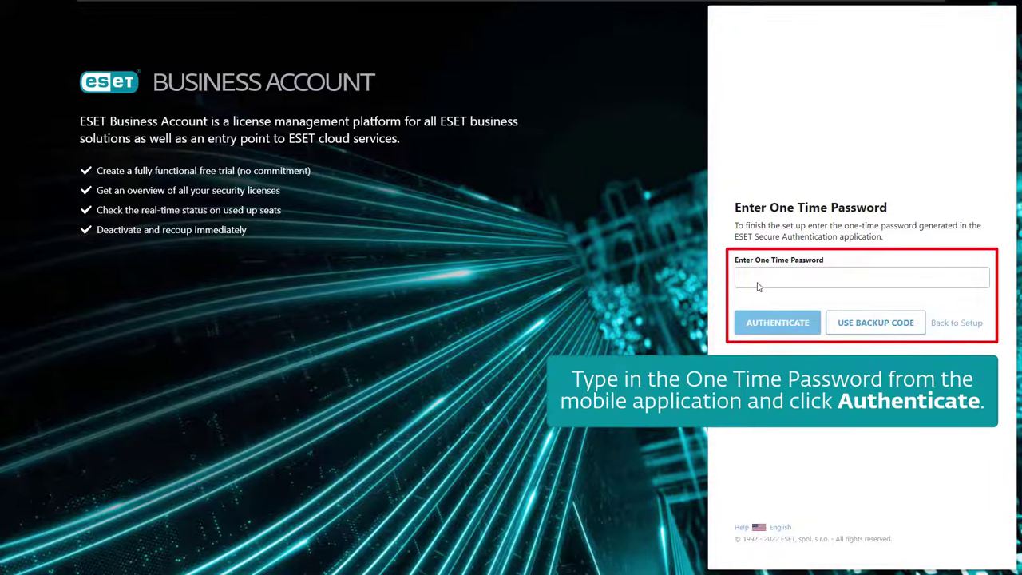
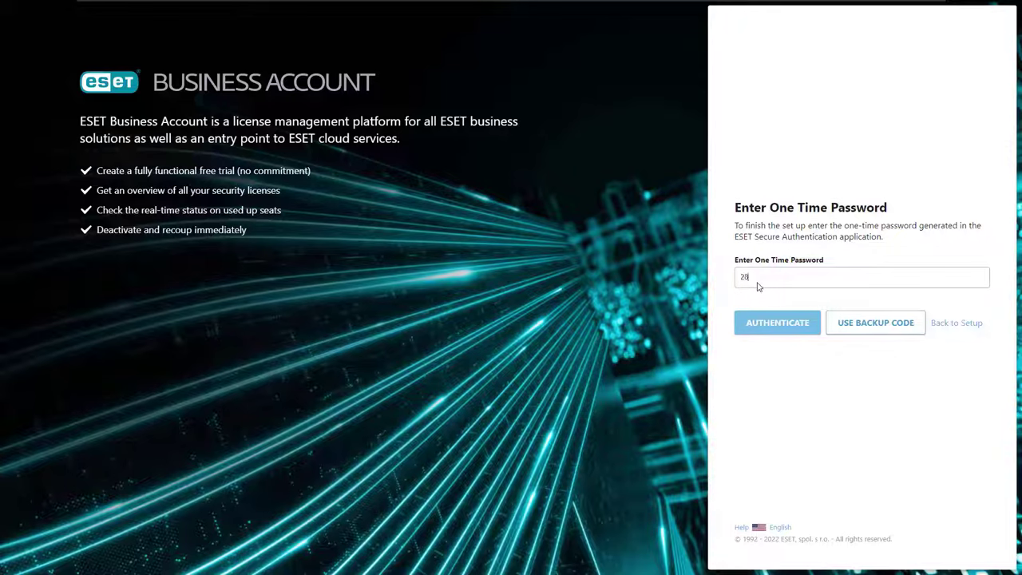
{"action": "left_click", "coordinate": [777, 325]}
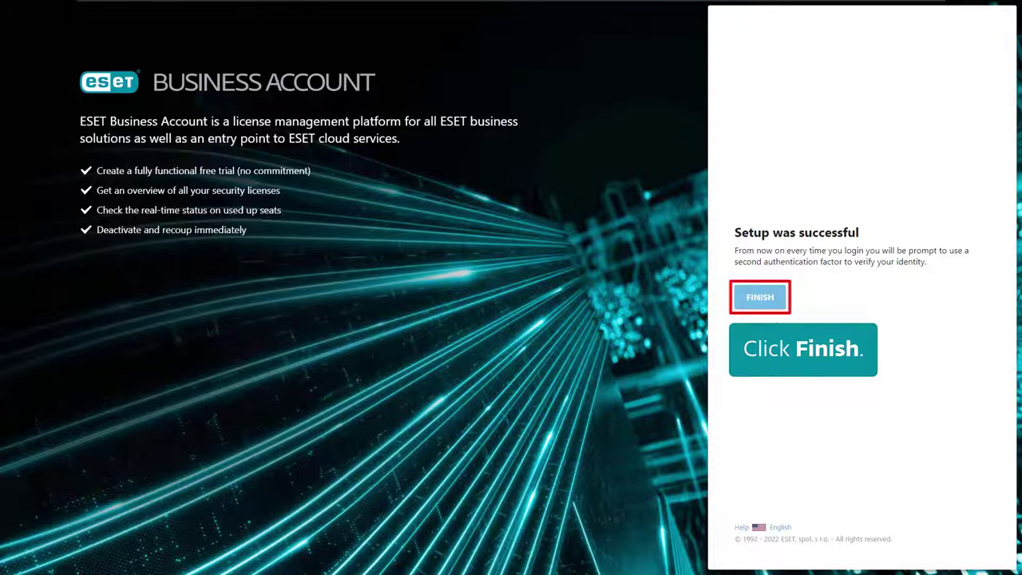
{"action": "left_click", "coordinate": [771, 299]}
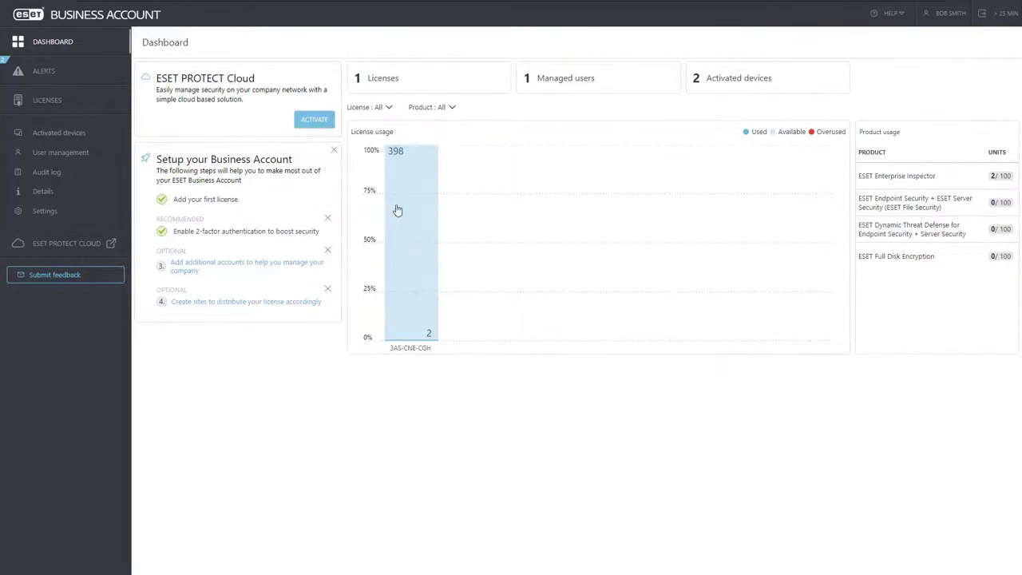
Activate ESET PROTECT Cloud in the USA data center with English, accepting the Terms of Use
{"action": "left_click", "coordinate": [321, 119]}
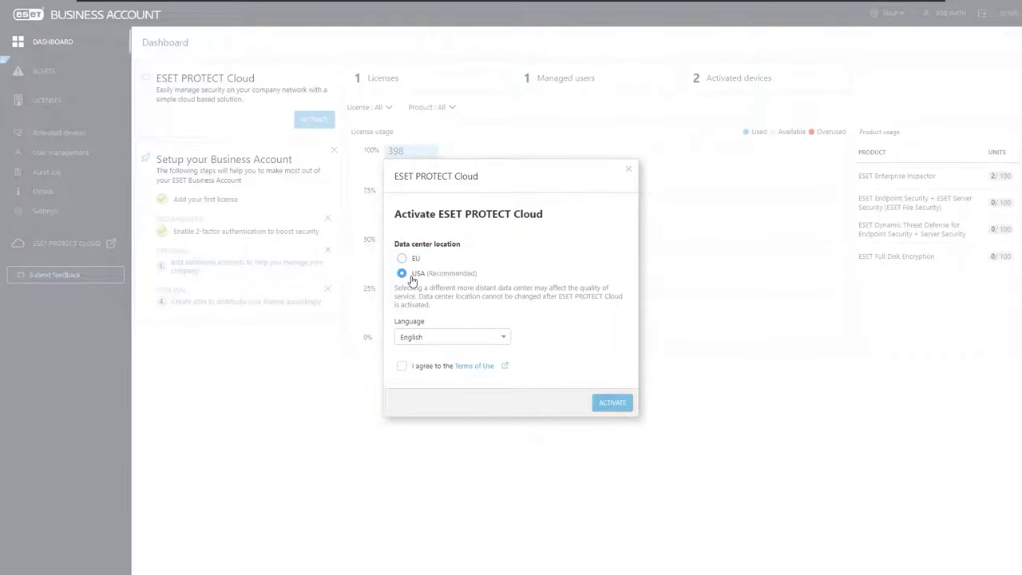
{"action": "left_click", "coordinate": [429, 339]}
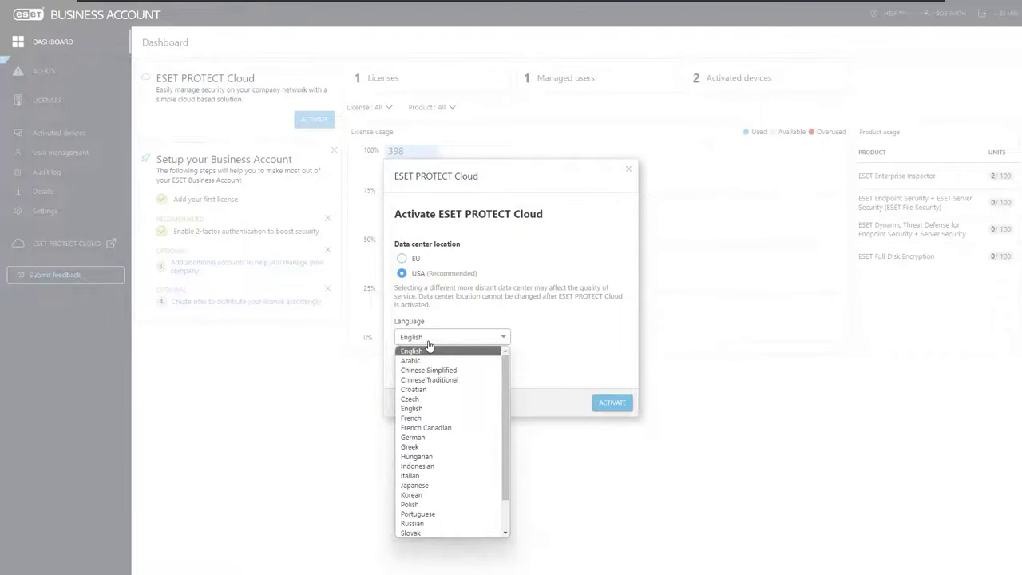
{"action": "left_click", "coordinate": [429, 344]}
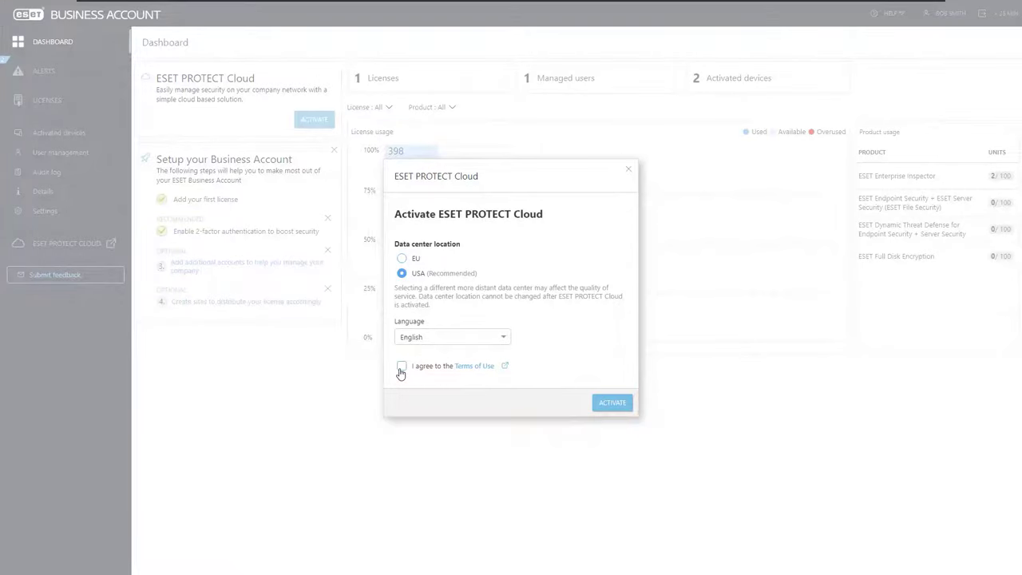
{"action": "left_click", "coordinate": [401, 369]}
{"action": "left_click", "coordinate": [608, 405]}
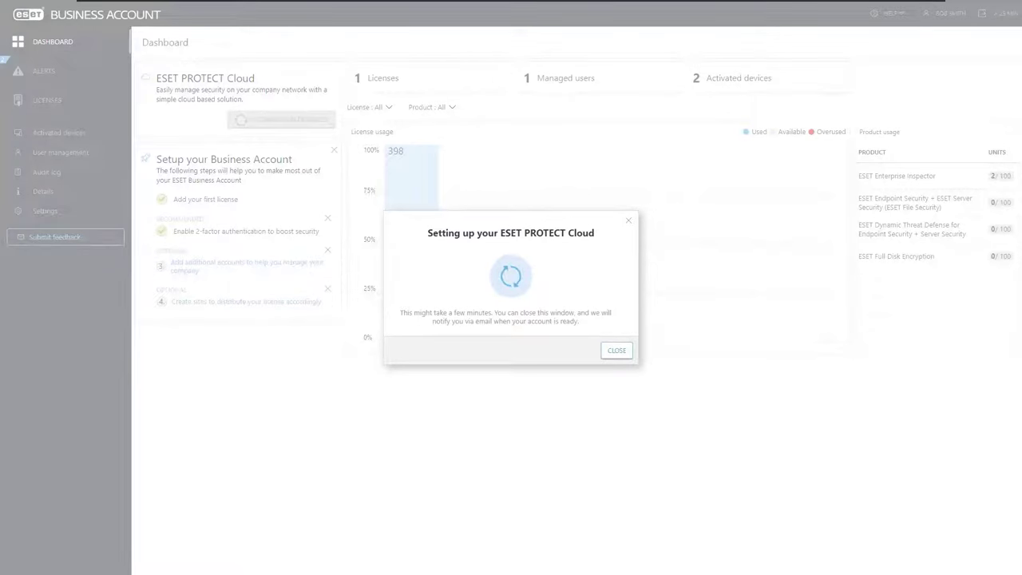
{"action": "left_click", "coordinate": [618, 351]}
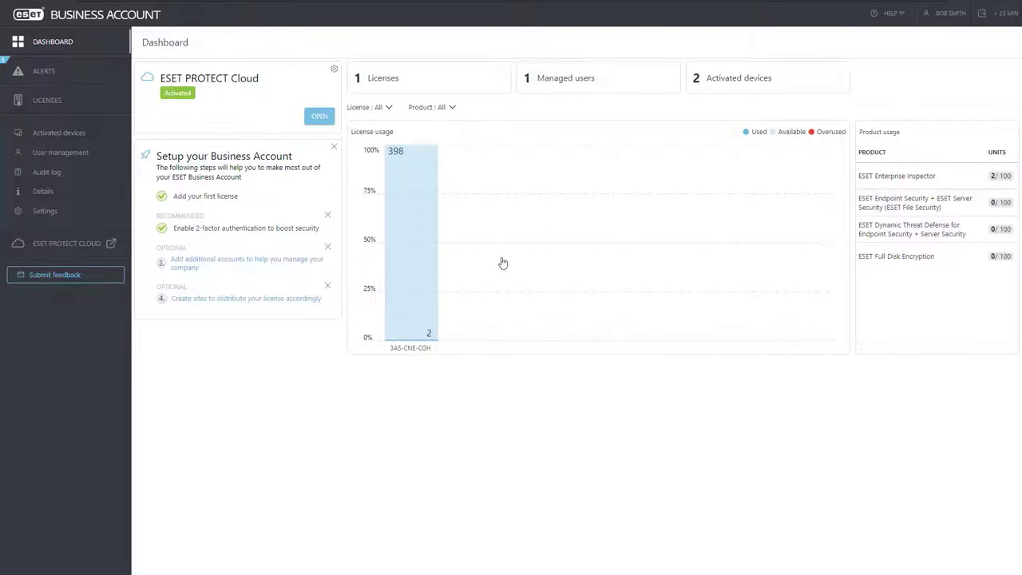
Open ESET PROTECT Cloud, suppress the prompt, and enable two-factor for all users with the account password
{"action": "left_click", "coordinate": [319, 118]}
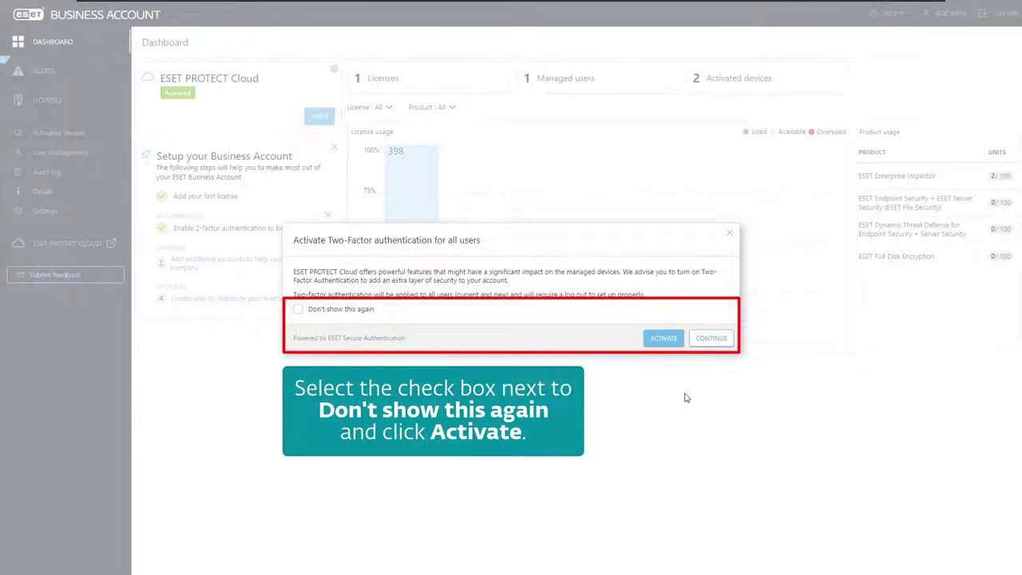
{"action": "left_click", "coordinate": [298, 309]}
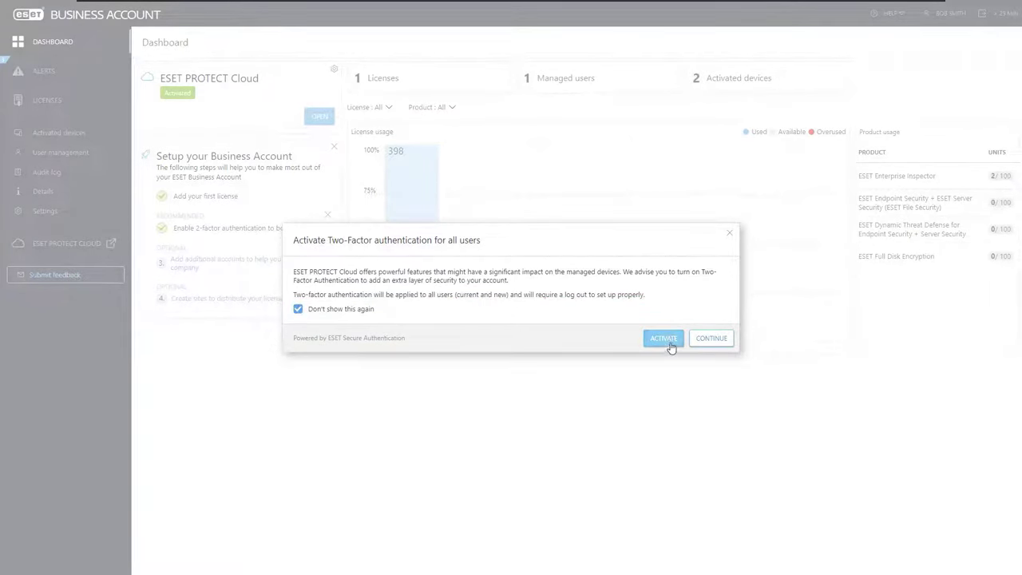
{"action": "left_click", "coordinate": [664, 339]}
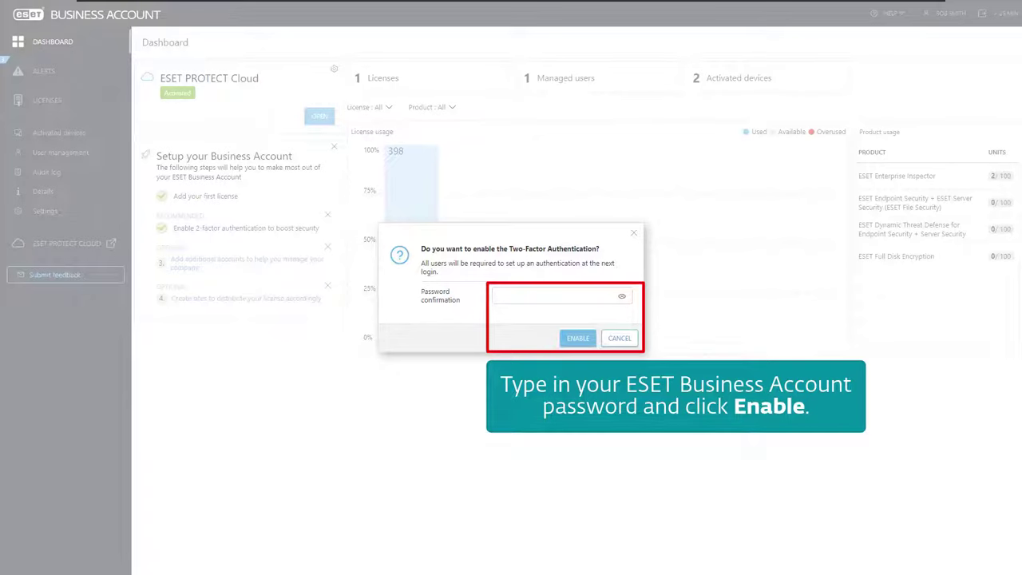
{"action": "left_click", "coordinate": [540, 300]}
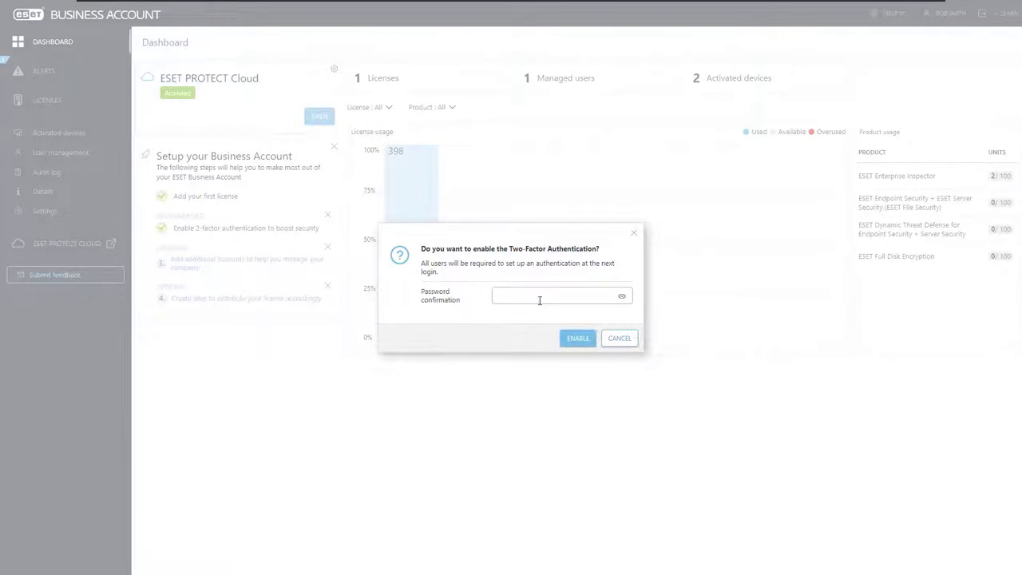
{"action": "type", "text": "••••••••••"}
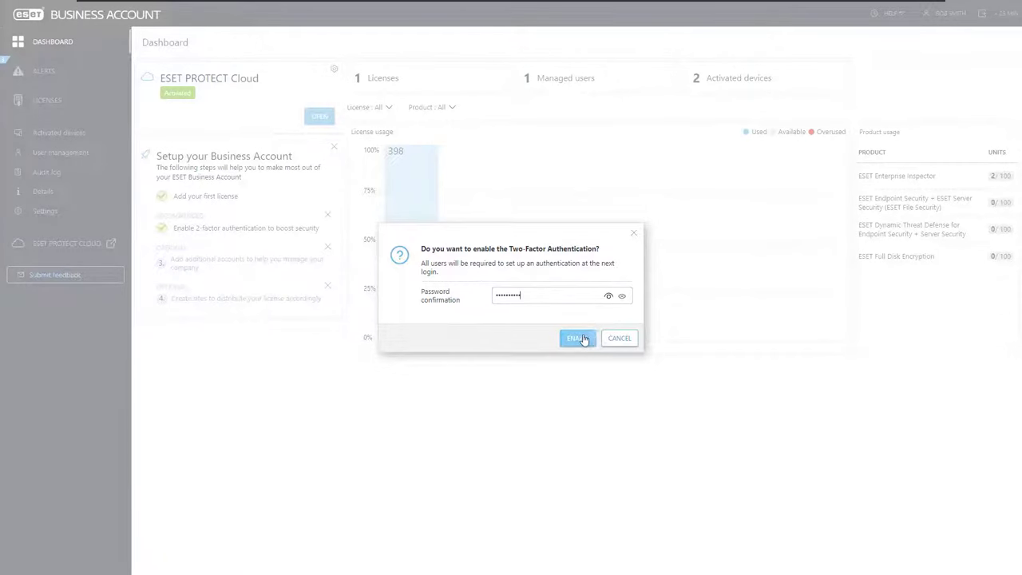
{"action": "left_click", "coordinate": [581, 338]}
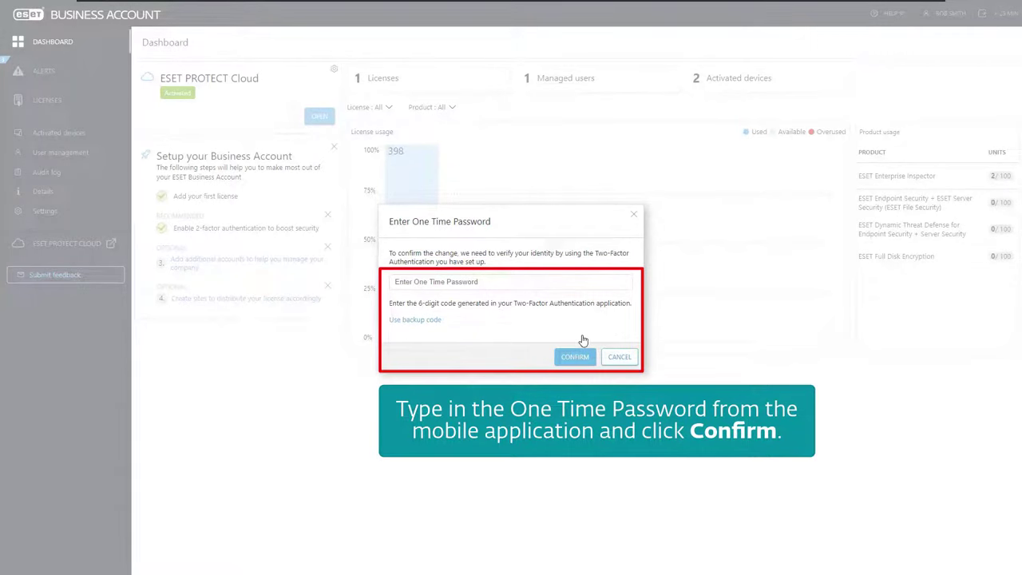
Confirm the change with a one-time password and continue into the ESET PROTECT Cloud console
{"action": "left_click", "coordinate": [567, 283]}
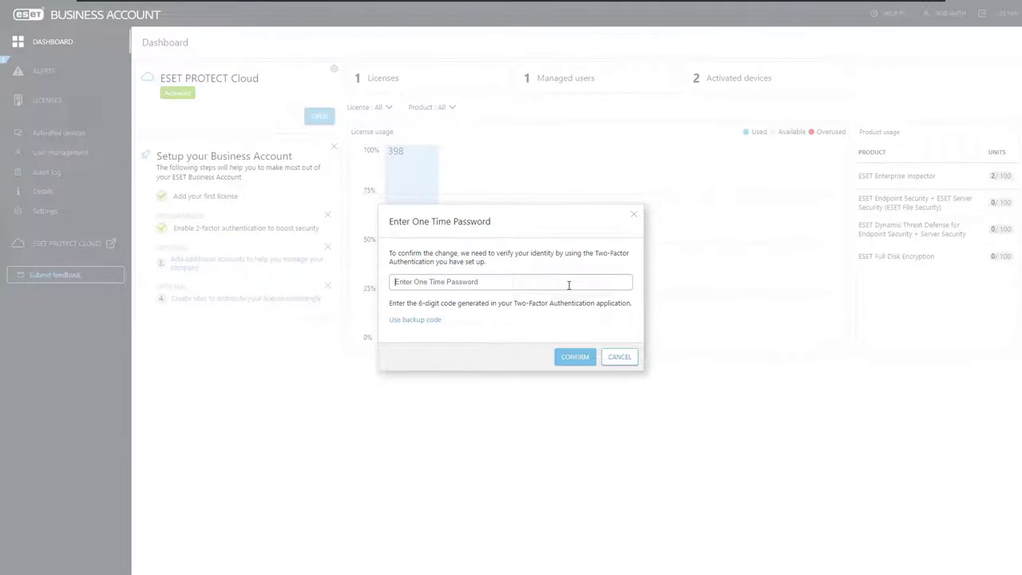
{"action": "left_click", "coordinate": [572, 356]}
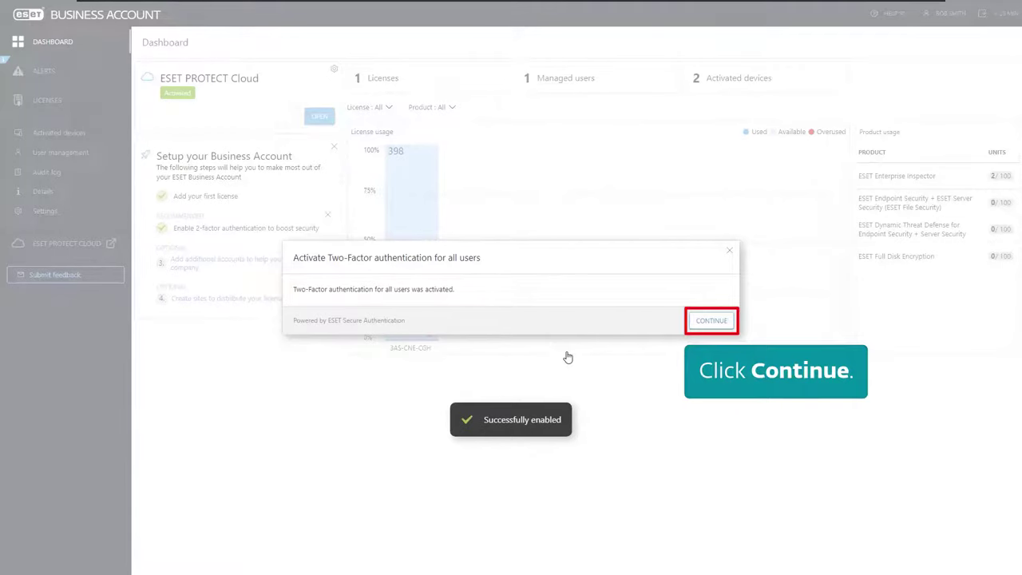
{"action": "left_click", "coordinate": [712, 321]}
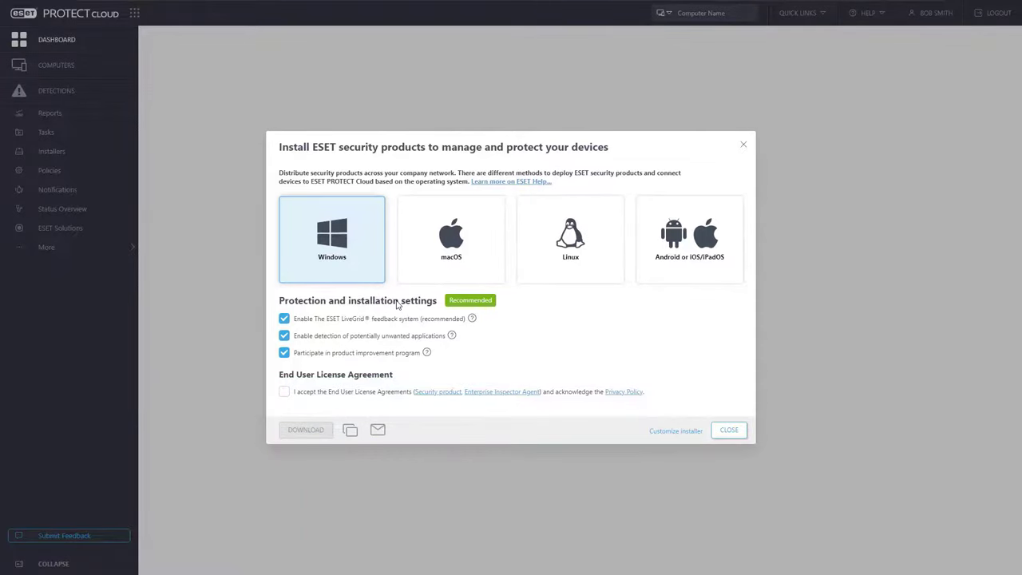
Accept the EULA, download the Windows installer, and switch to customizing the installer
{"action": "left_click", "coordinate": [286, 392]}
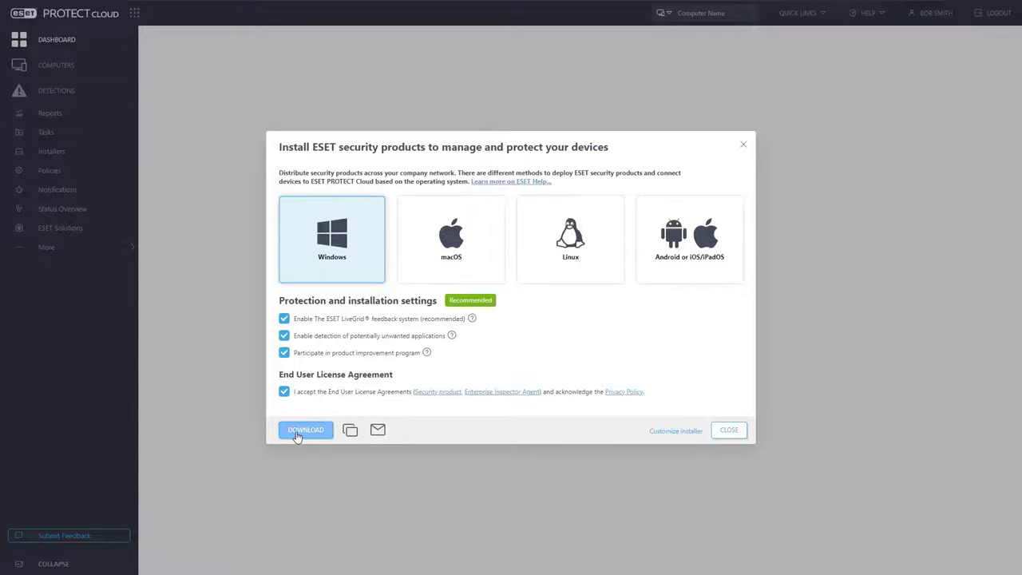
{"action": "left_click", "coordinate": [297, 433]}
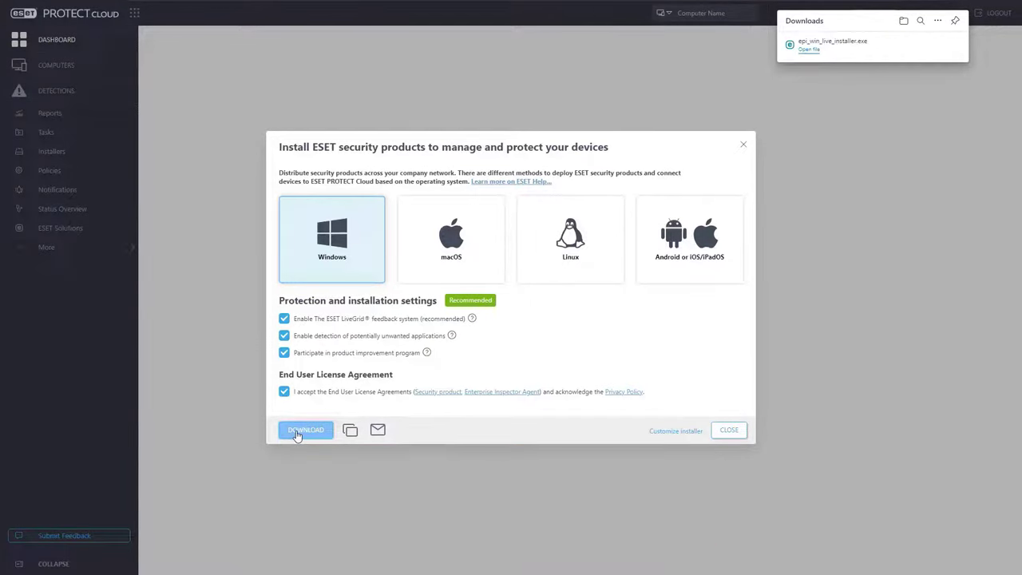
{"action": "left_click", "coordinate": [672, 432]}
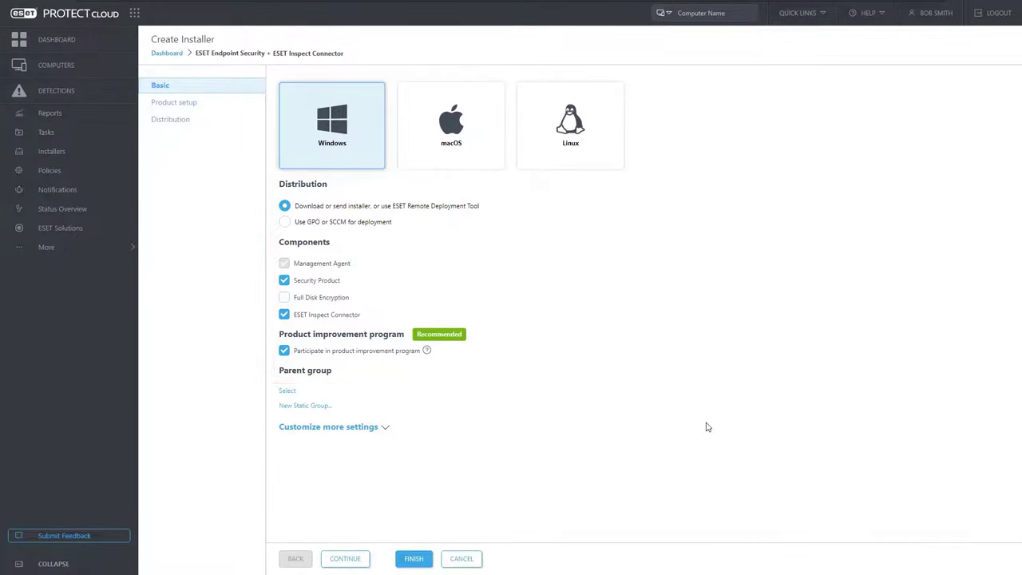
Exclude ESET Inspect Connector and product improvement, and set the parent group to All
{"action": "left_click", "coordinate": [285, 315]}
{"action": "left_click", "coordinate": [285, 351]}
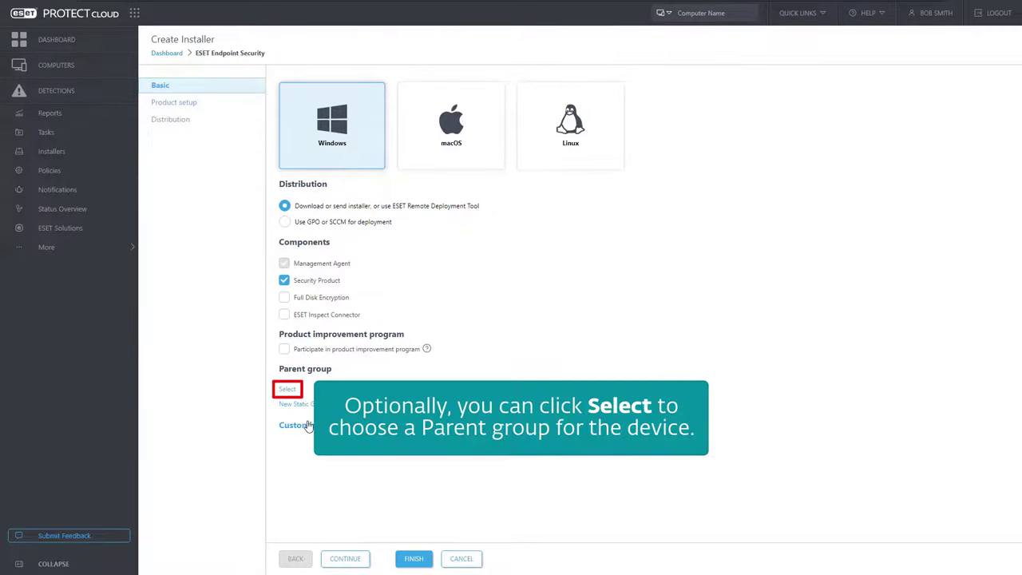
{"action": "left_click_drag", "start_coordinate": [305, 426], "coordinate": [286, 396]}
{"action": "left_click", "coordinate": [286, 391]}
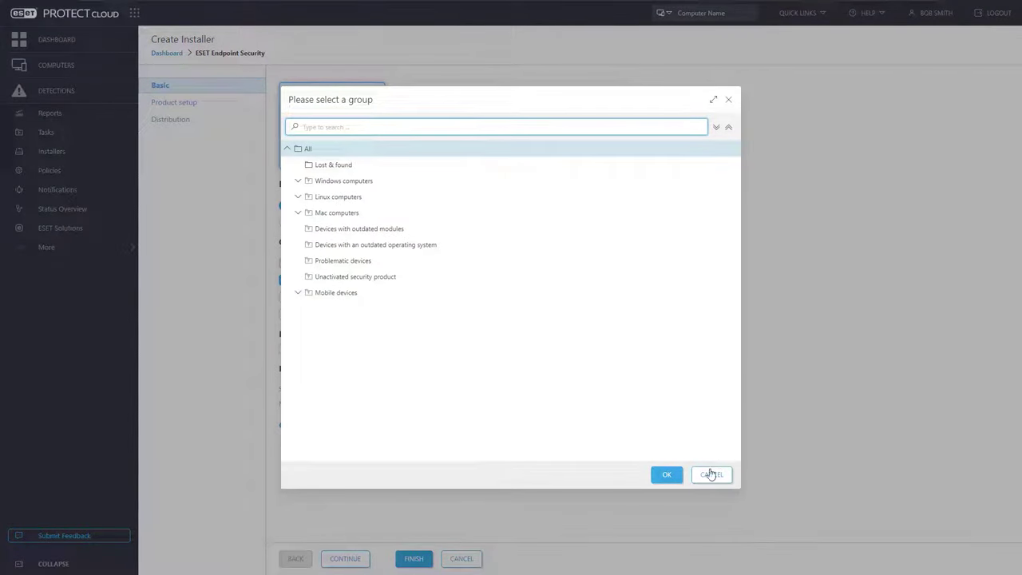
{"action": "left_click", "coordinate": [678, 474]}
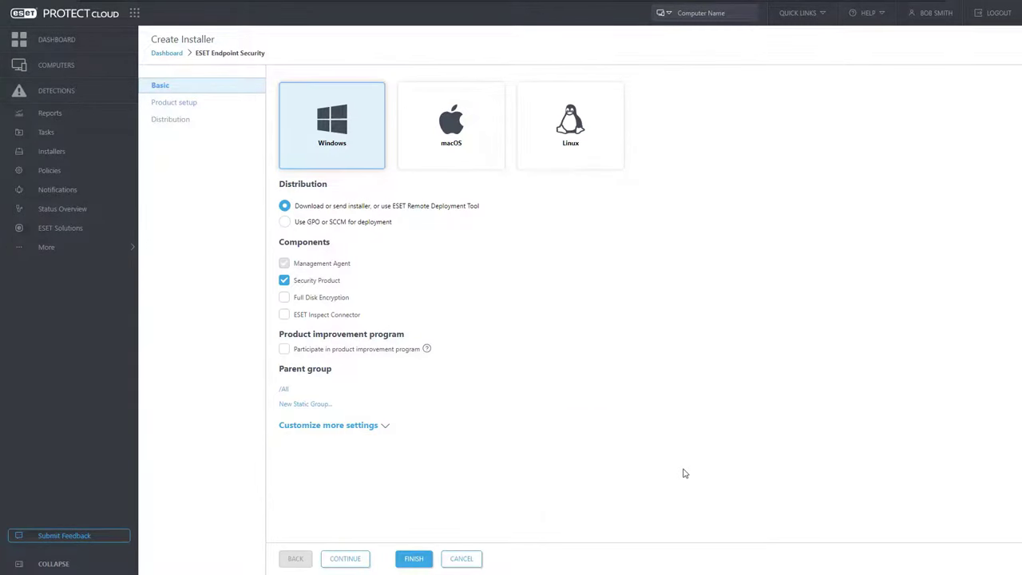
Preview a new agent configuration policy, discard it, and continue to Product setup
{"action": "left_click", "coordinate": [311, 426]}
{"action": "scroll", "coordinate": [553, 375], "scroll_direction": "down", "scroll_amount": 2}
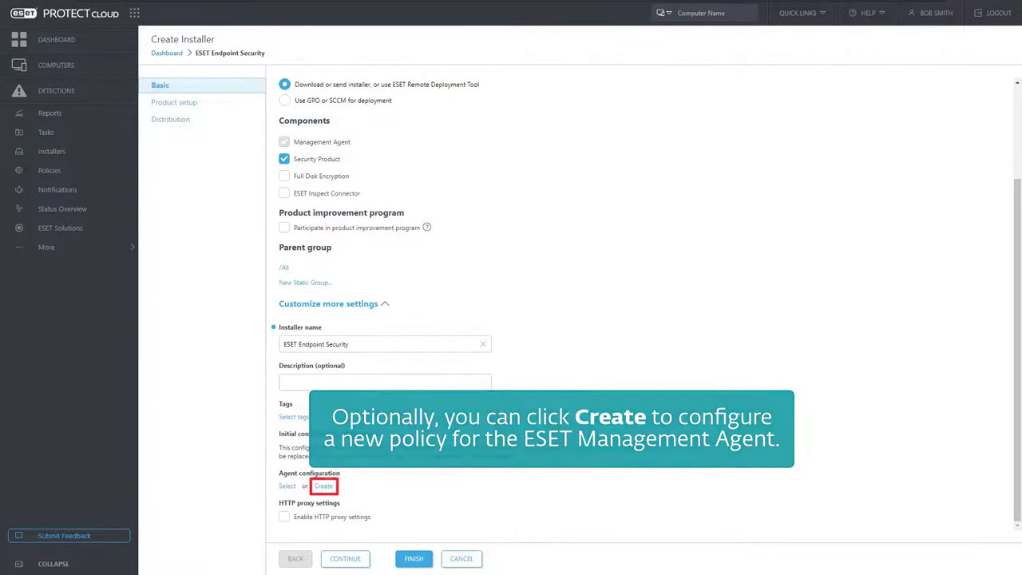
{"action": "left_click", "coordinate": [323, 486]}
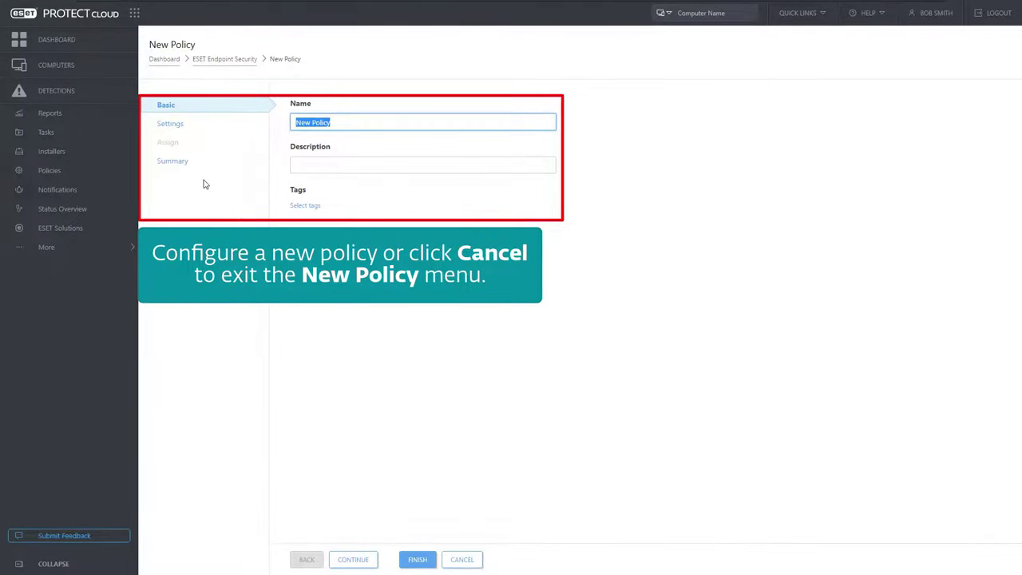
{"action": "left_click", "coordinate": [182, 126]}
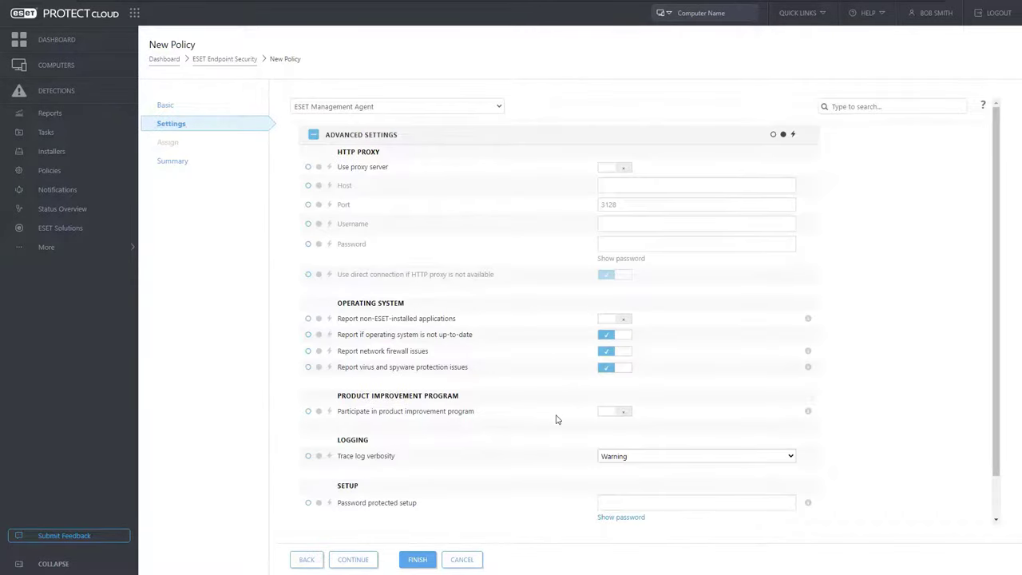
{"action": "left_click", "coordinate": [466, 559]}
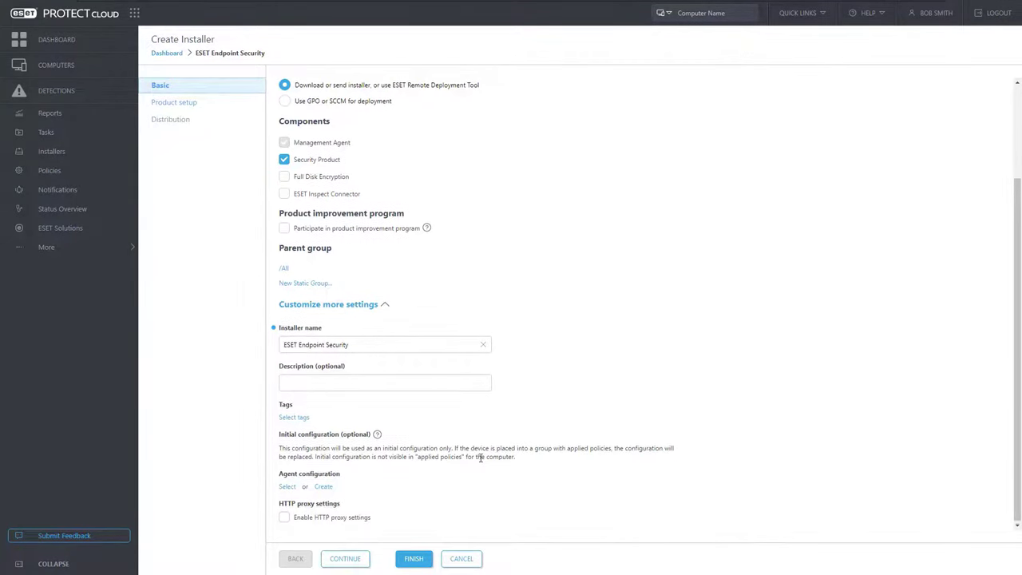
{"action": "scroll", "coordinate": [482, 462], "scroll_direction": "up", "scroll_amount": 3}
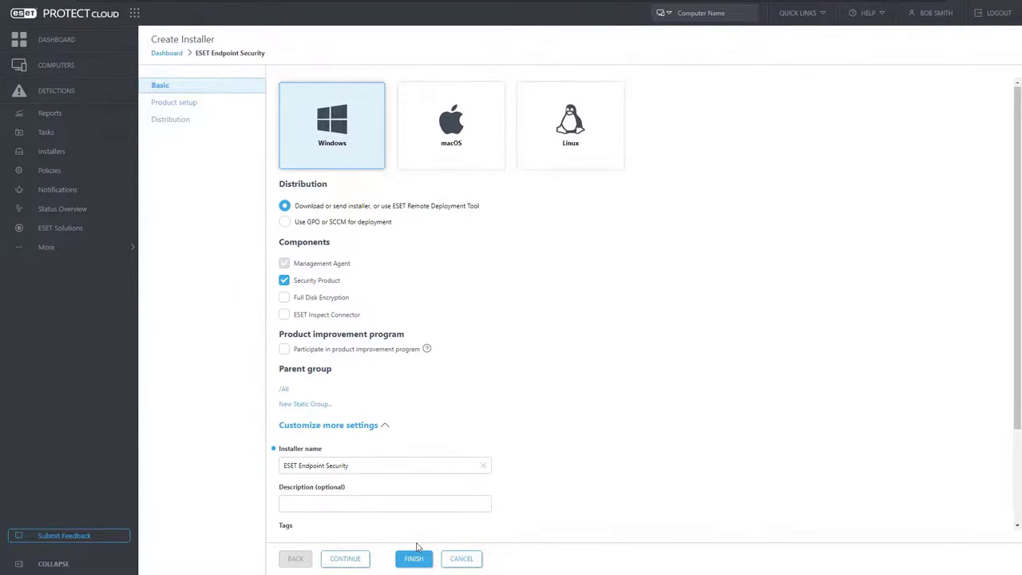
{"action": "left_click", "coordinate": [357, 561]}
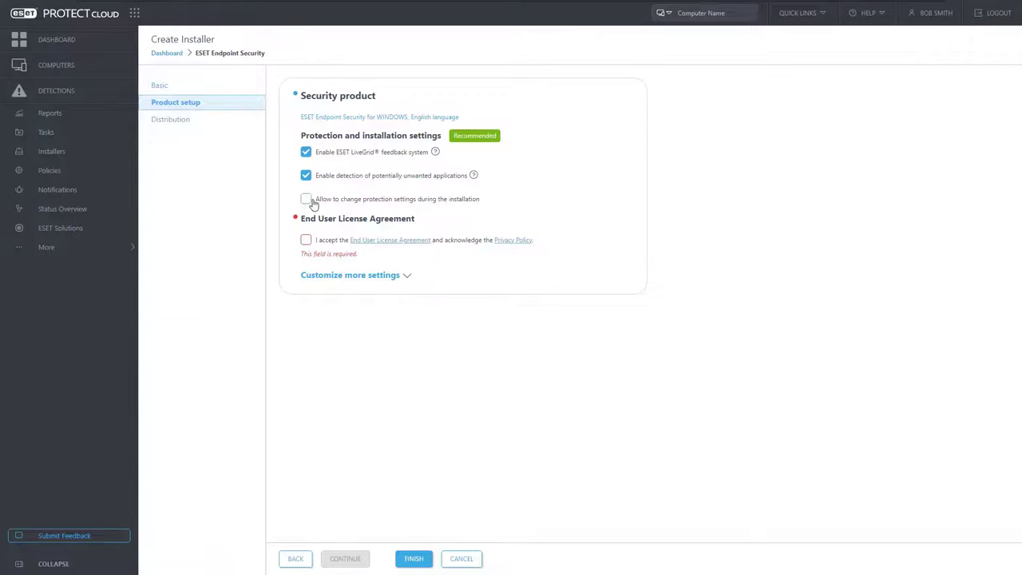
Accept the licence, discard a trial security policy, enable ESET AV Remover, and finish the installer
{"action": "left_click", "coordinate": [305, 241]}
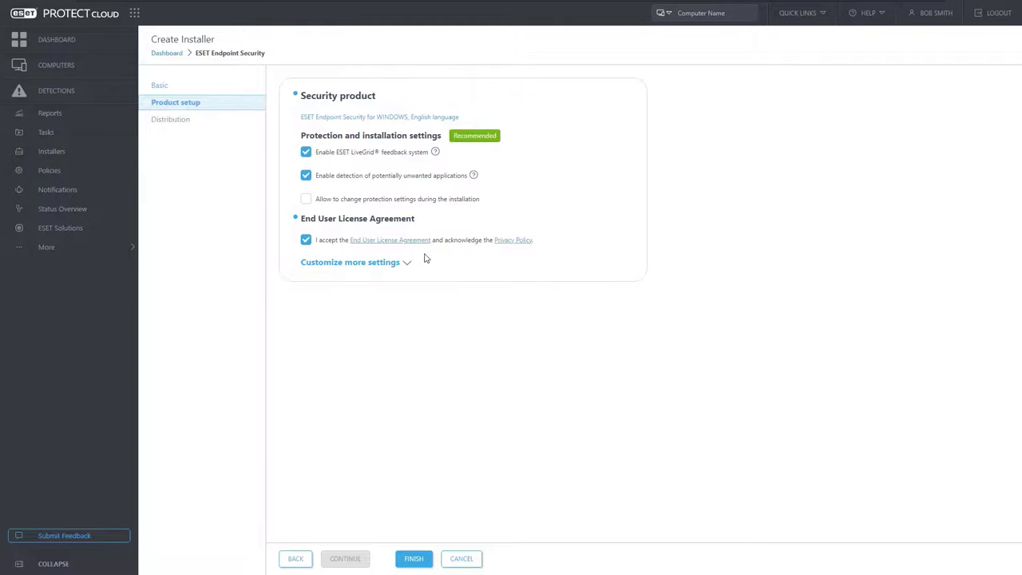
{"action": "left_click", "coordinate": [405, 267]}
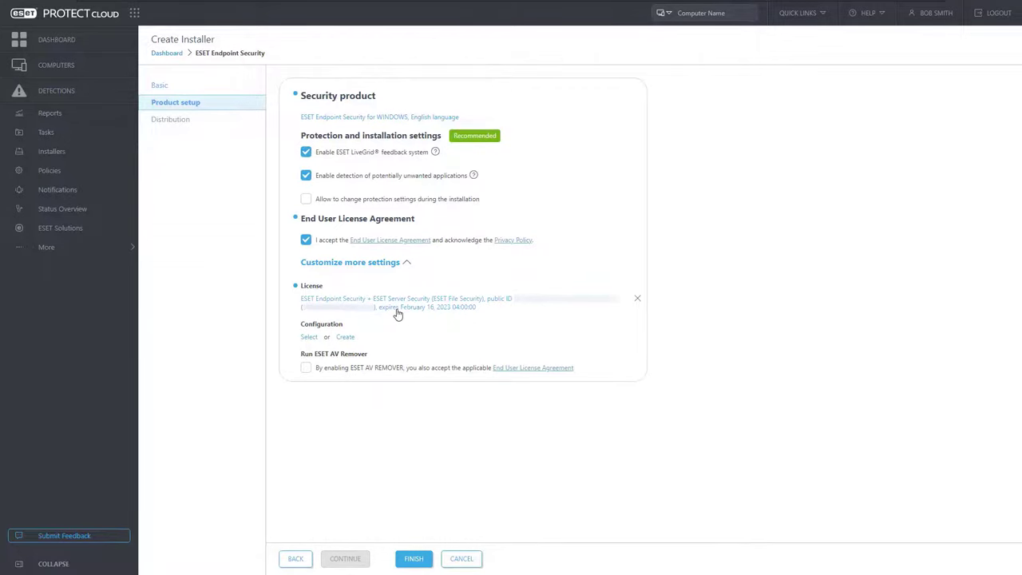
{"action": "left_click", "coordinate": [350, 338]}
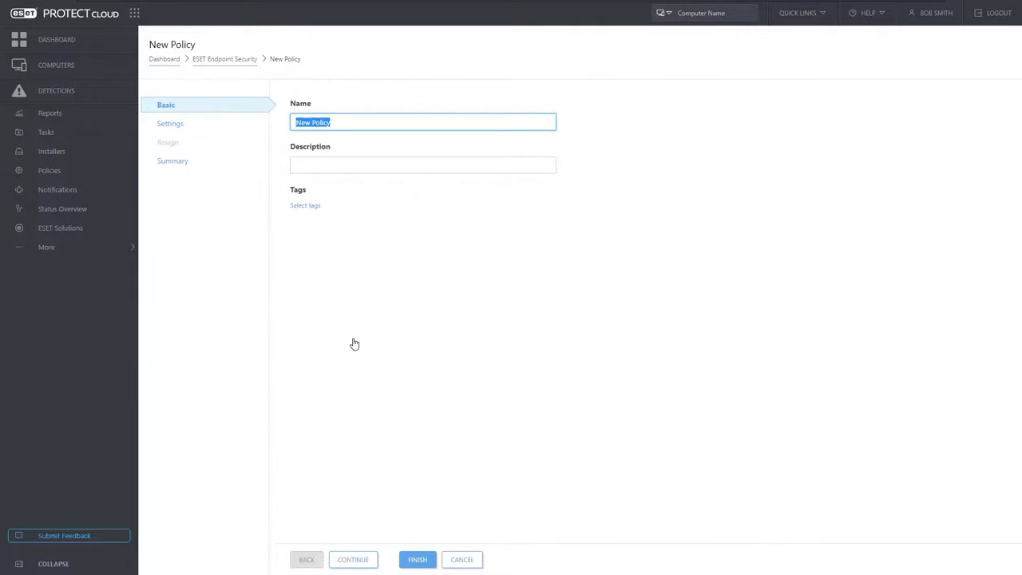
{"action": "left_click", "coordinate": [191, 129]}
{"action": "left_click", "coordinate": [341, 136]}
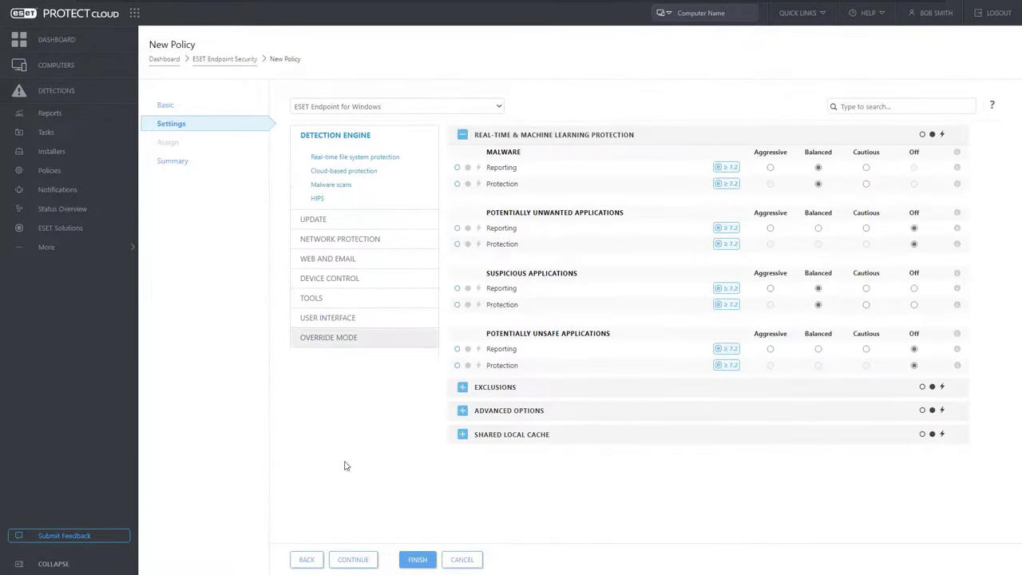
{"action": "left_click", "coordinate": [463, 559]}
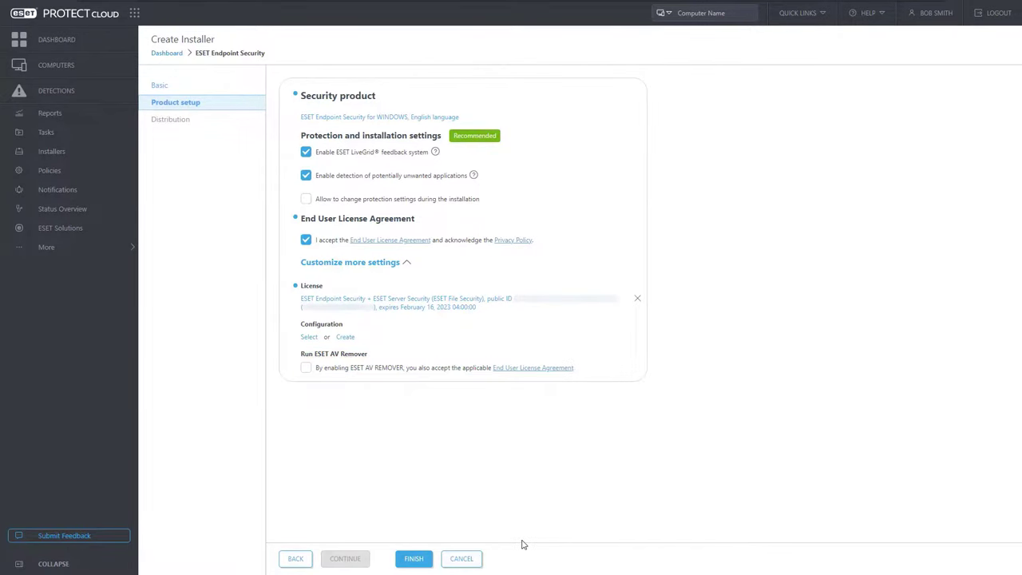
{"action": "left_click", "coordinate": [305, 369]}
{"action": "left_click", "coordinate": [412, 559]}
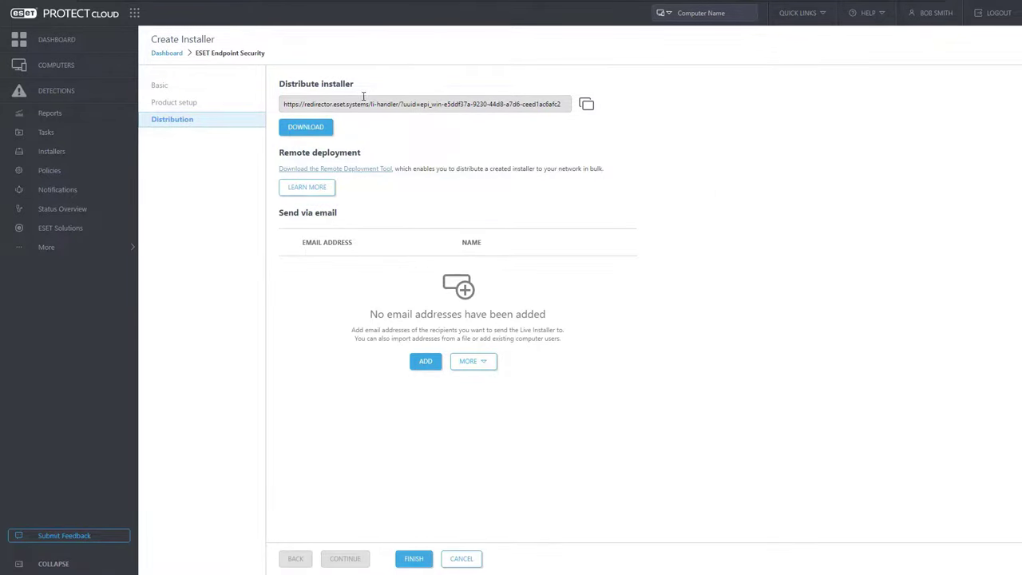
Download epi_win_live_installer and launch it from the browser's Downloads panel
{"action": "left_click", "coordinate": [314, 130]}
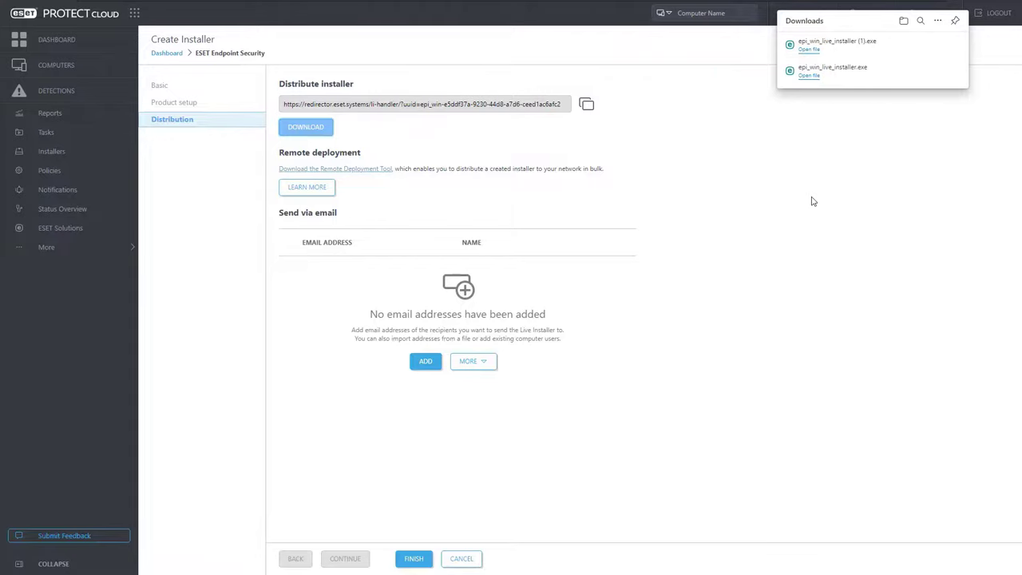
{"action": "left_click", "coordinate": [809, 50]}
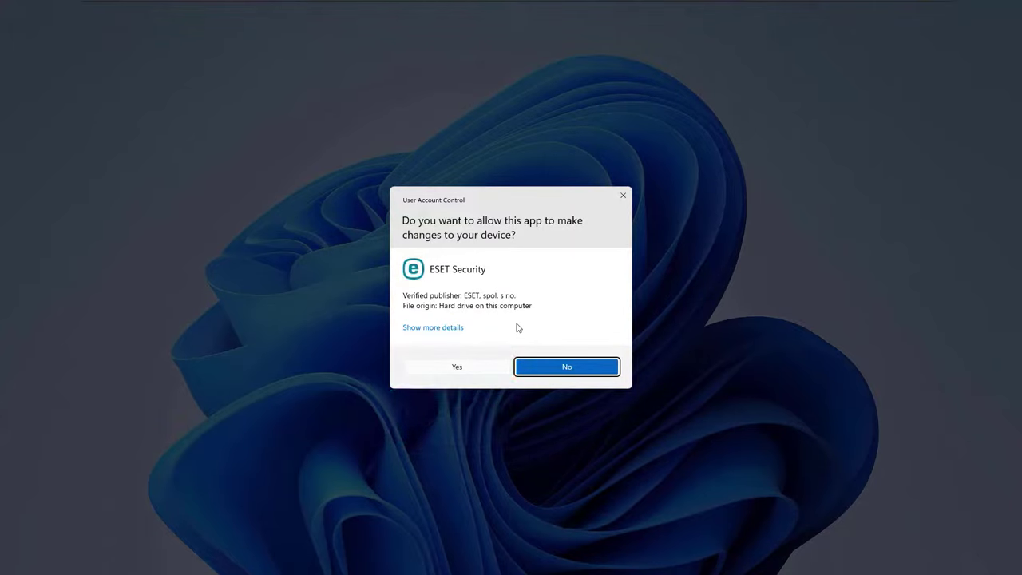
Allow the installer, accept the agent licence, install ESET Management Agent and Endpoint Security, and close the summary
{"action": "left_click", "coordinate": [486, 372]}
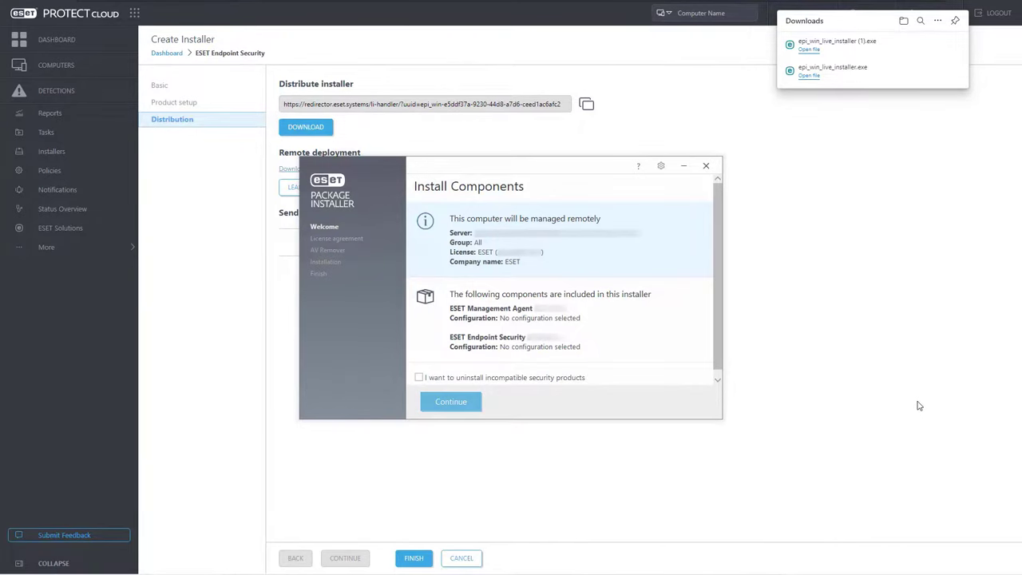
{"action": "left_click", "coordinate": [472, 404]}
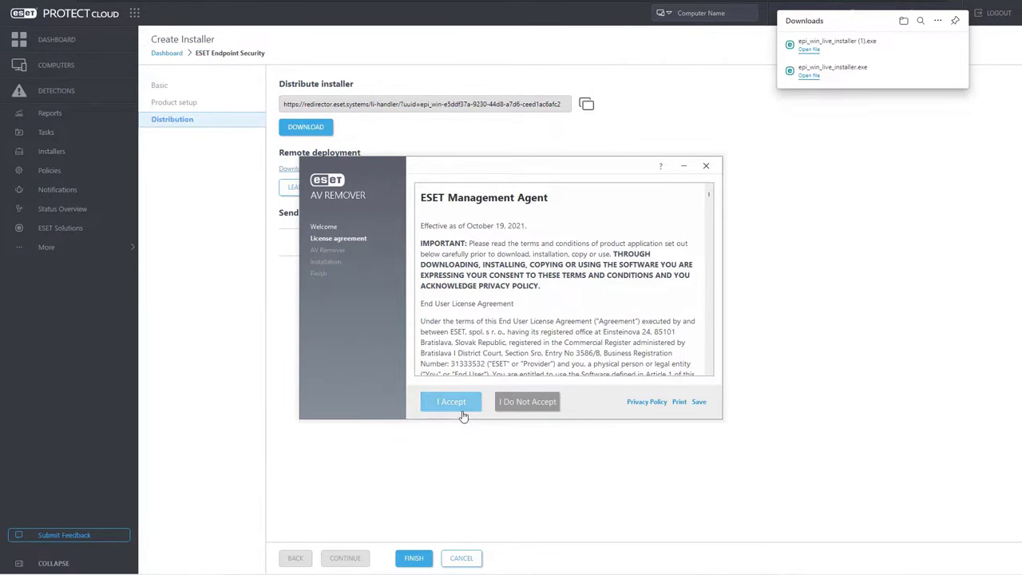
{"action": "left_click", "coordinate": [462, 407]}
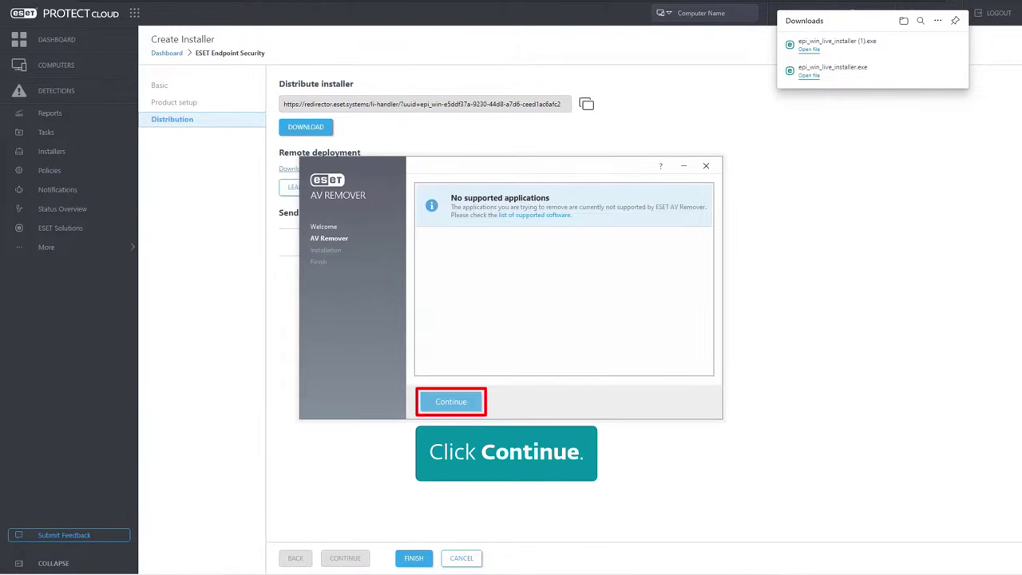
{"action": "left_click", "coordinate": [464, 410]}
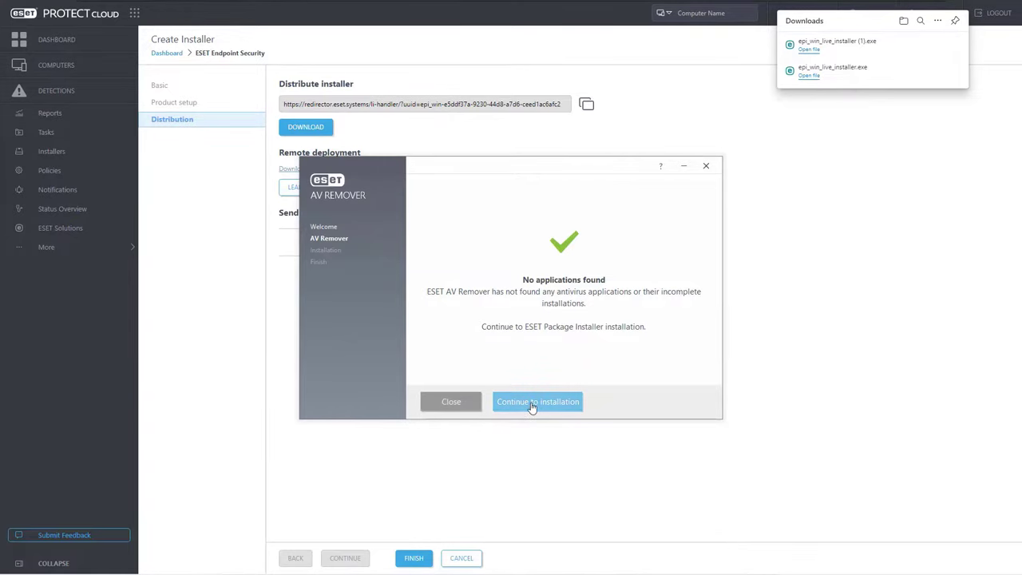
{"action": "left_click", "coordinate": [532, 404]}
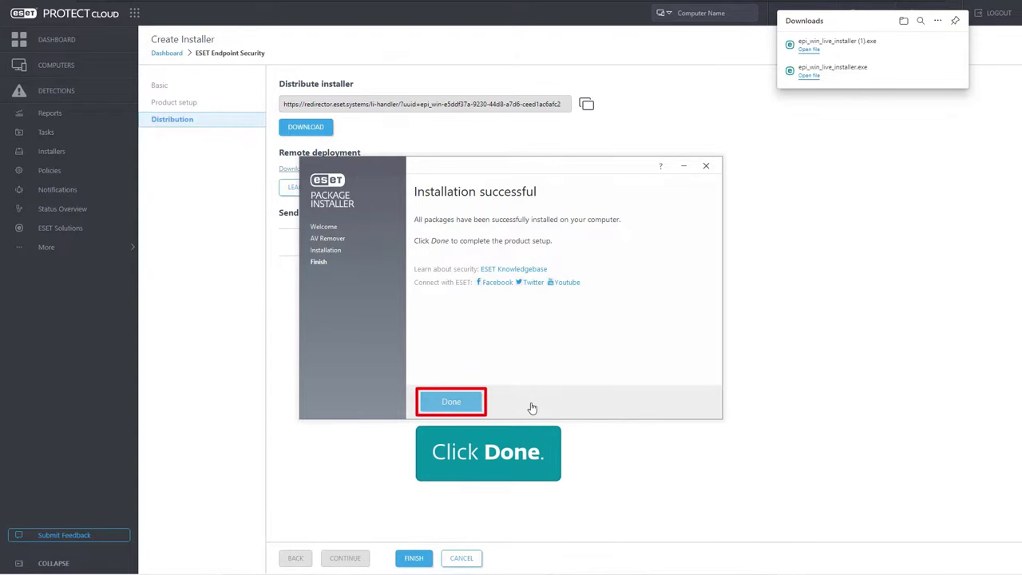
{"action": "left_click", "coordinate": [456, 405]}
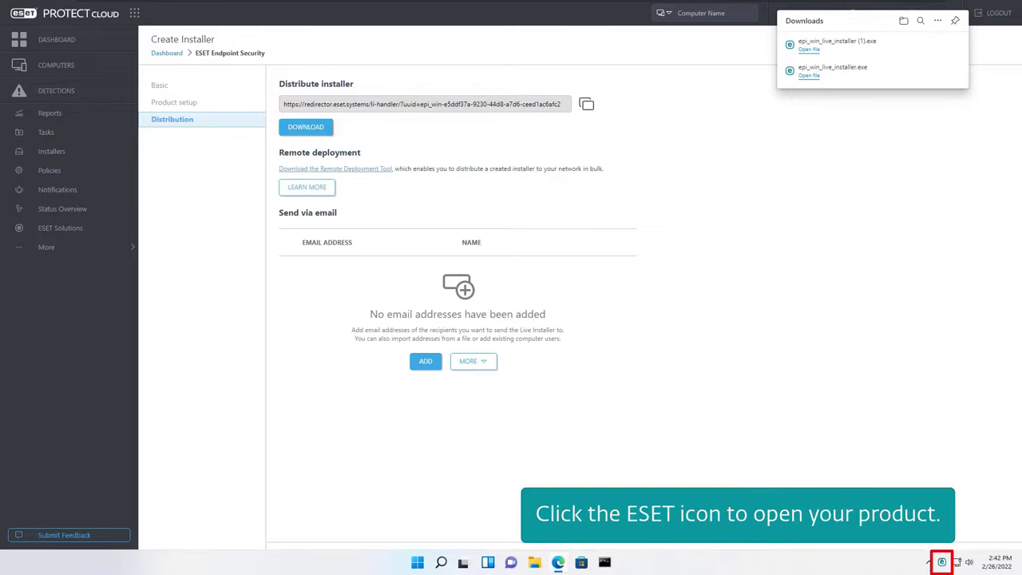
From the ESET tray icon, check the module update status and confirm 'You are protected'
{"action": "left_click", "coordinate": [942, 563]}
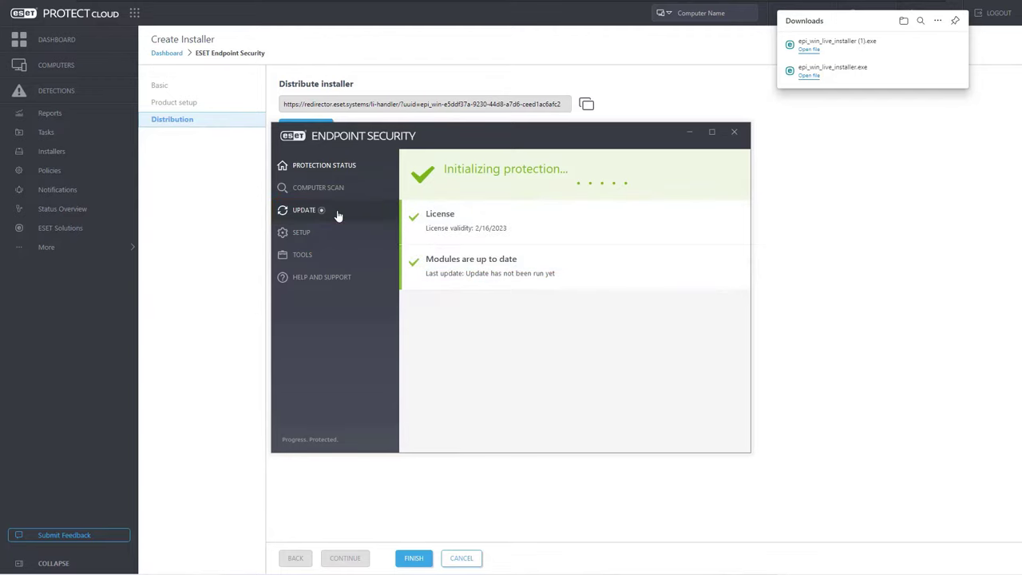
{"action": "left_click", "coordinate": [337, 216]}
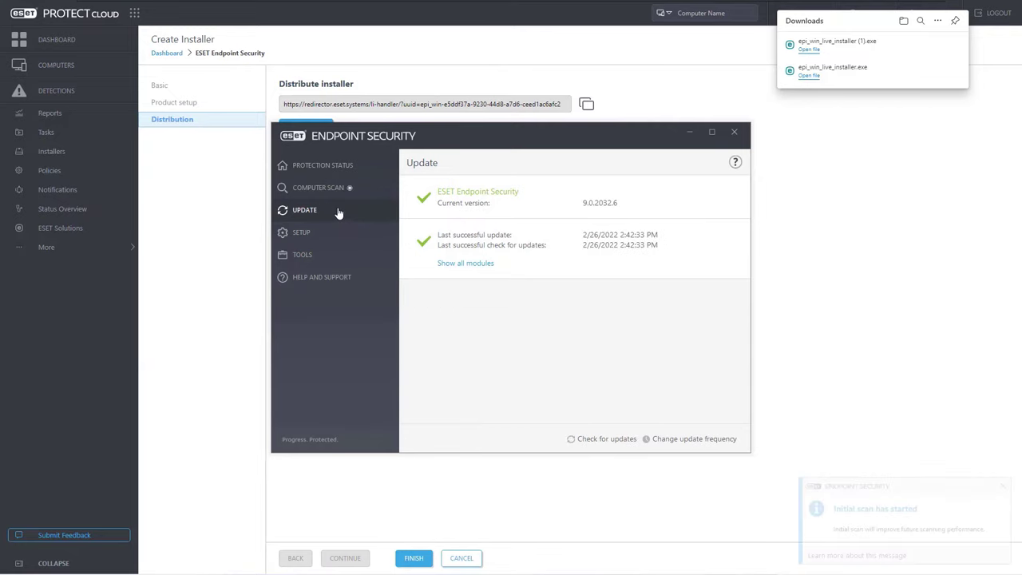
{"action": "left_click", "coordinate": [345, 167]}
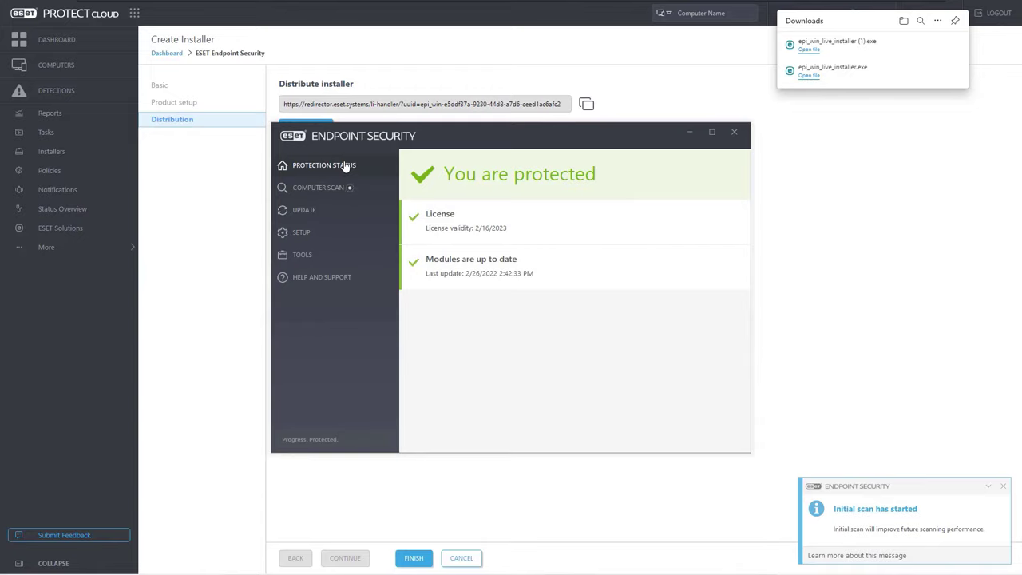